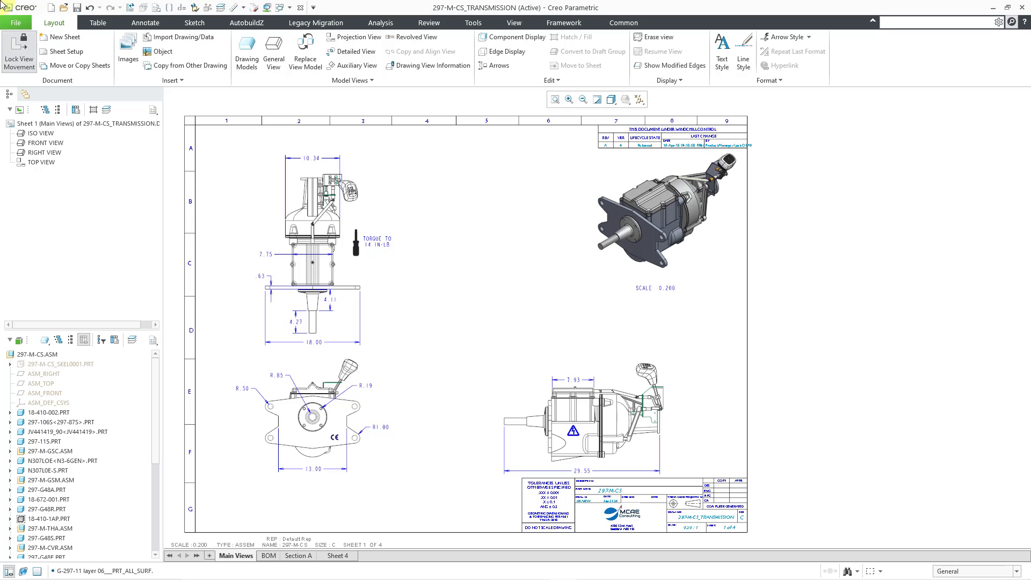
Open the drawing's BOM sheet with the table tools active and check the available selection filter types
{"action": "left_click", "coordinate": [269, 556]}
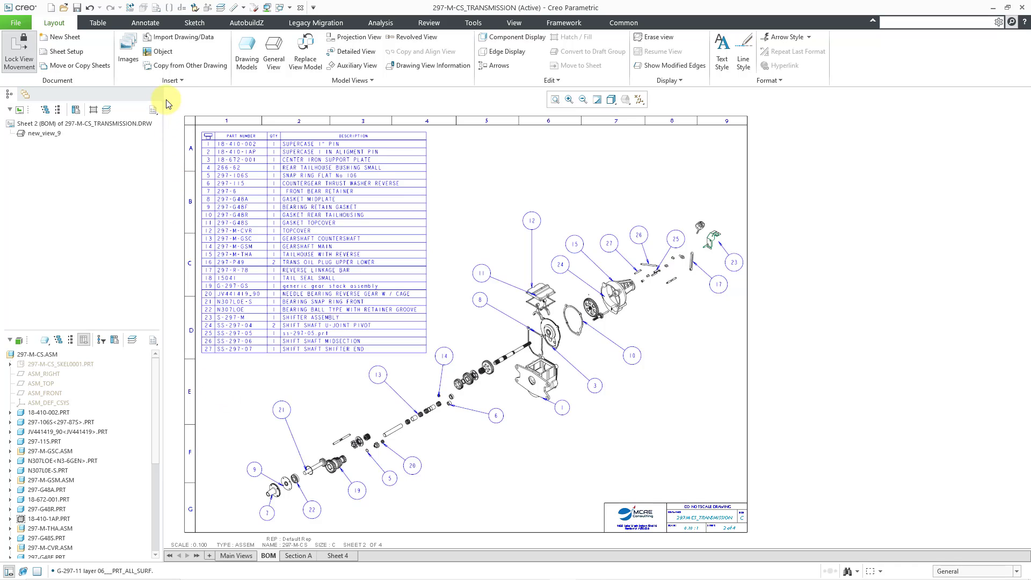
{"action": "left_click", "coordinate": [97, 23]}
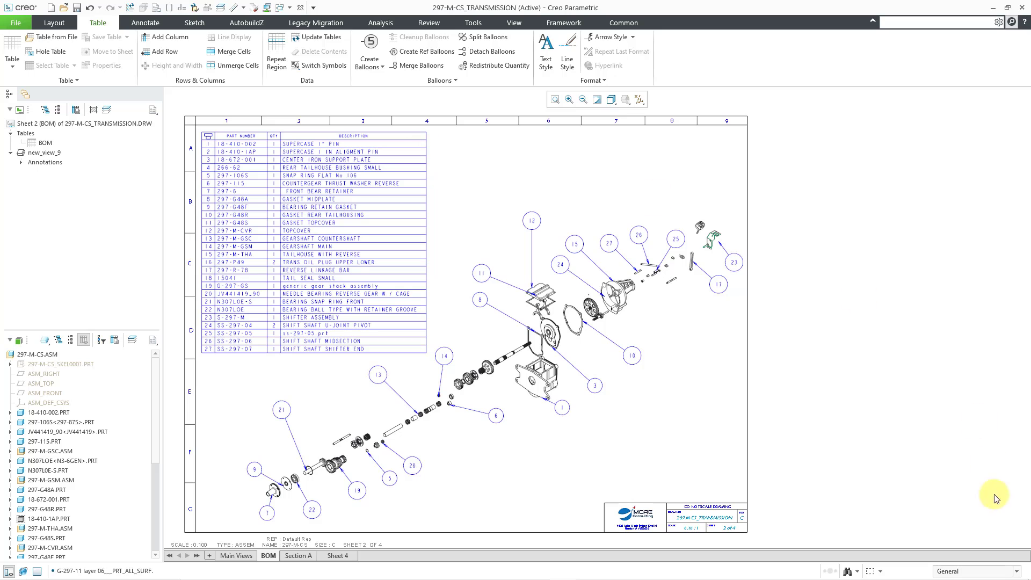
{"action": "left_click", "coordinate": [995, 573]}
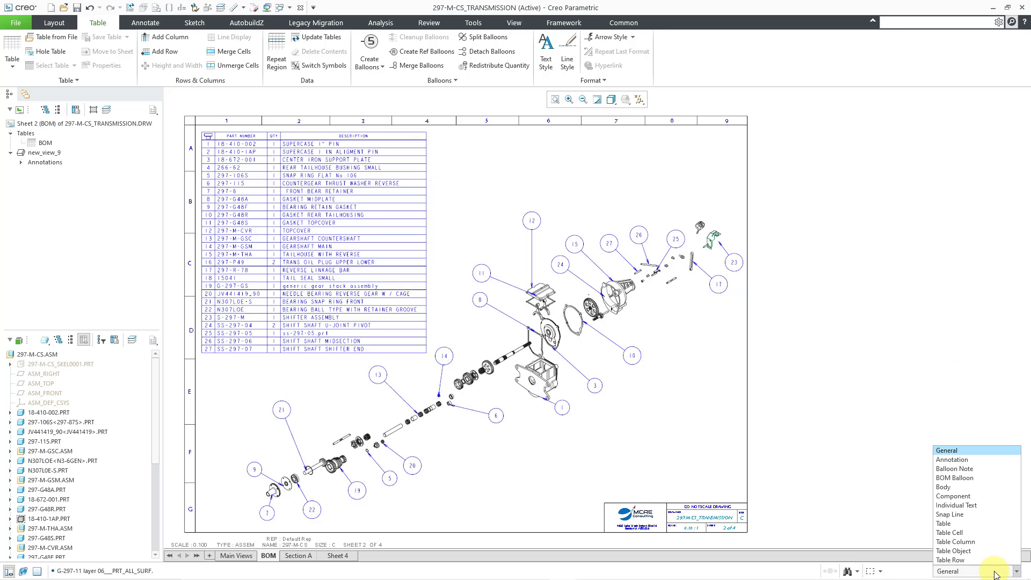
{"action": "left_click", "coordinate": [995, 573]}
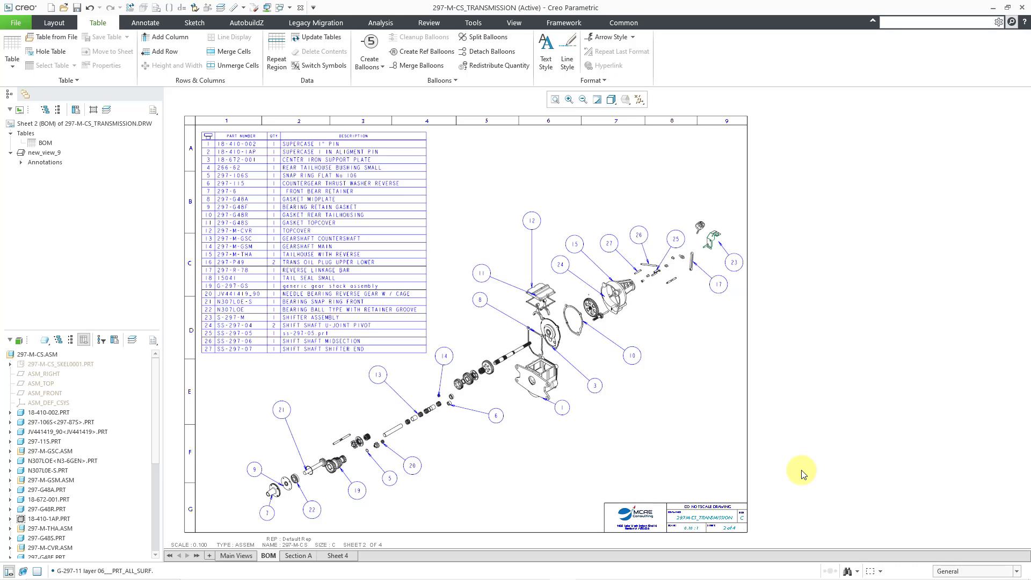
{"action": "left_click", "coordinate": [510, 25]}
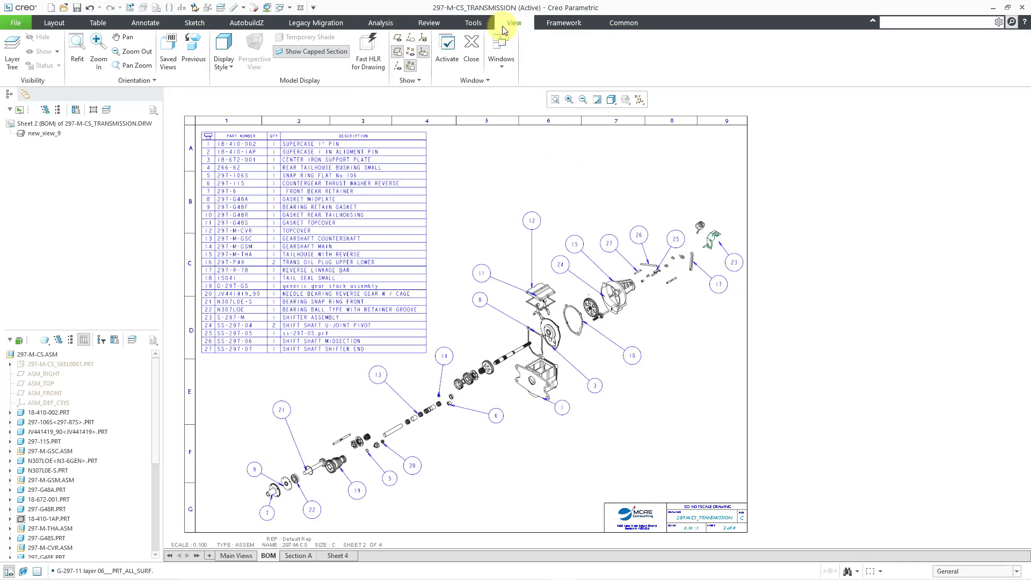
{"action": "left_click", "coordinate": [104, 26]}
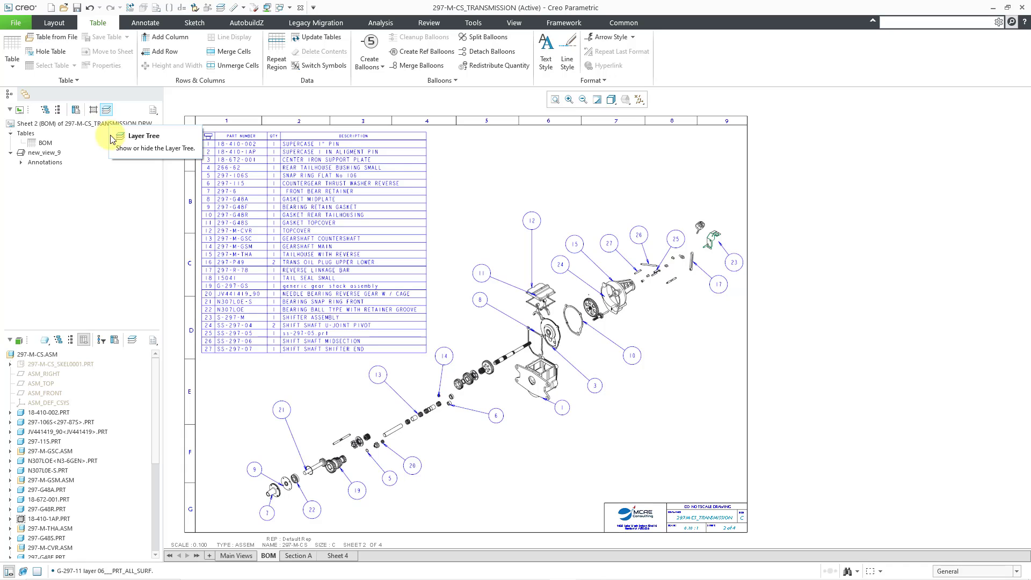
Show the Layer Tree, undock it beside the drawing sheet, and enlarge it so the layers are listed in full
{"action": "left_click", "coordinate": [135, 343]}
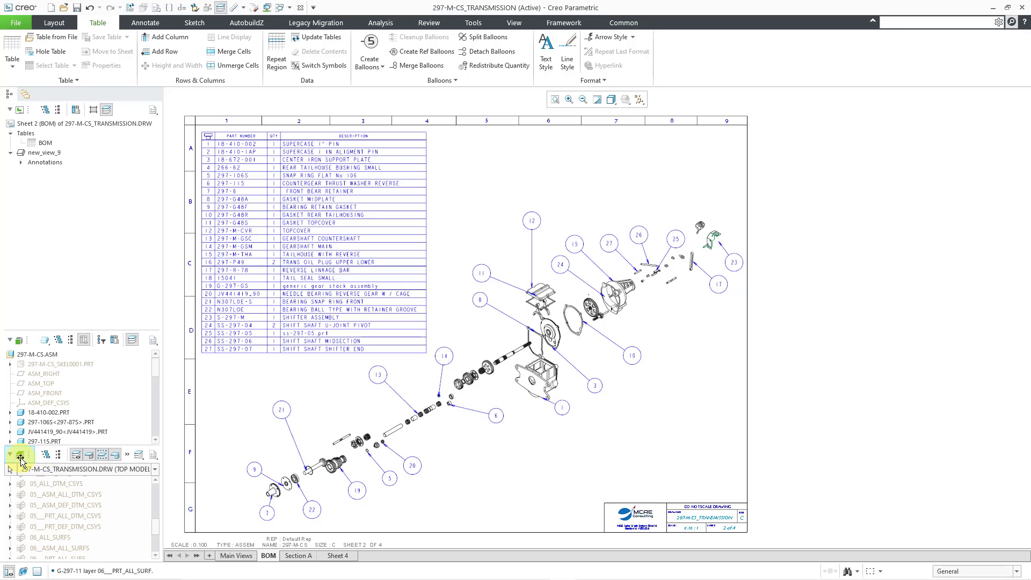
{"action": "left_click_drag", "start_coordinate": [20, 461], "coordinate": [911, 103]}
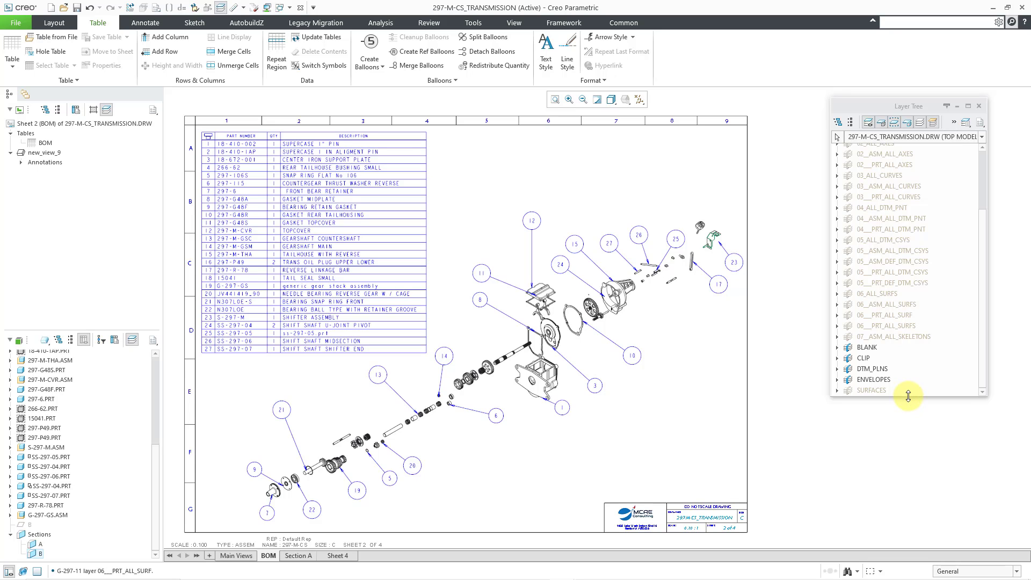
{"action": "left_click_drag", "start_coordinate": [908, 396], "coordinate": [913, 505]}
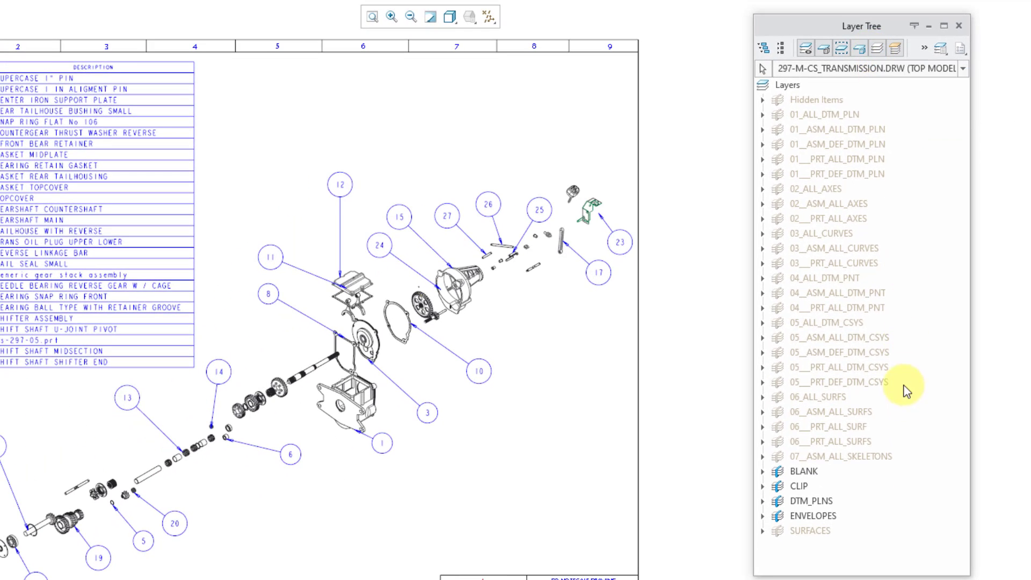
Inspect the contents of the BLANK layer, including its items in G-297-11.PRT, and collapse it again
{"action": "left_click", "coordinate": [763, 472]}
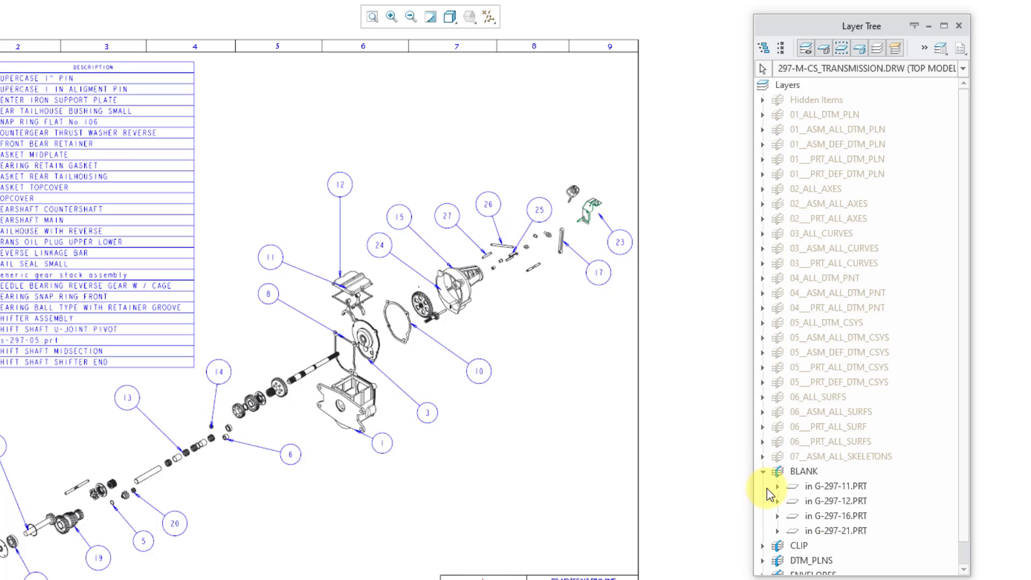
{"action": "left_click", "coordinate": [778, 487]}
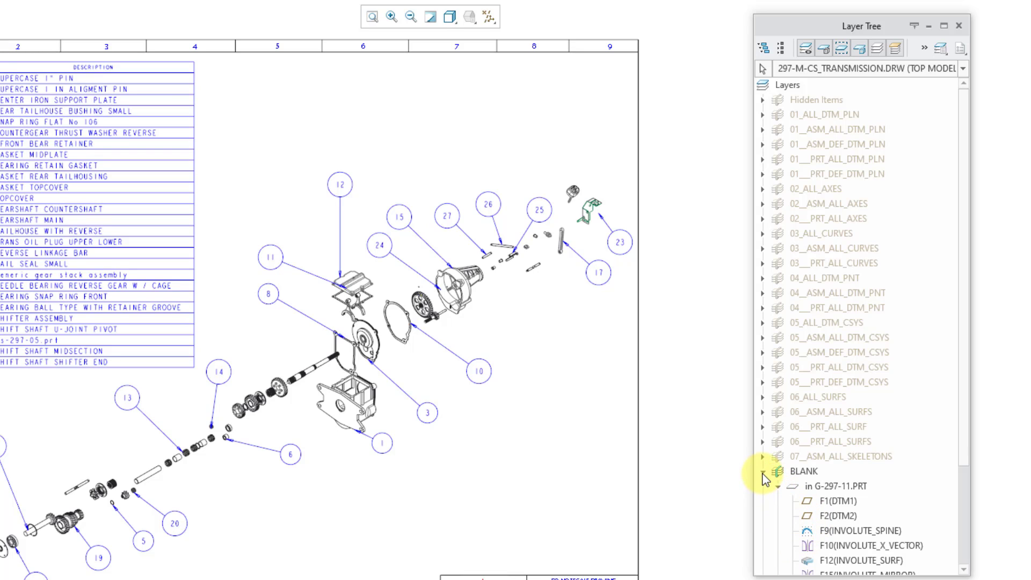
{"action": "left_click", "coordinate": [763, 472]}
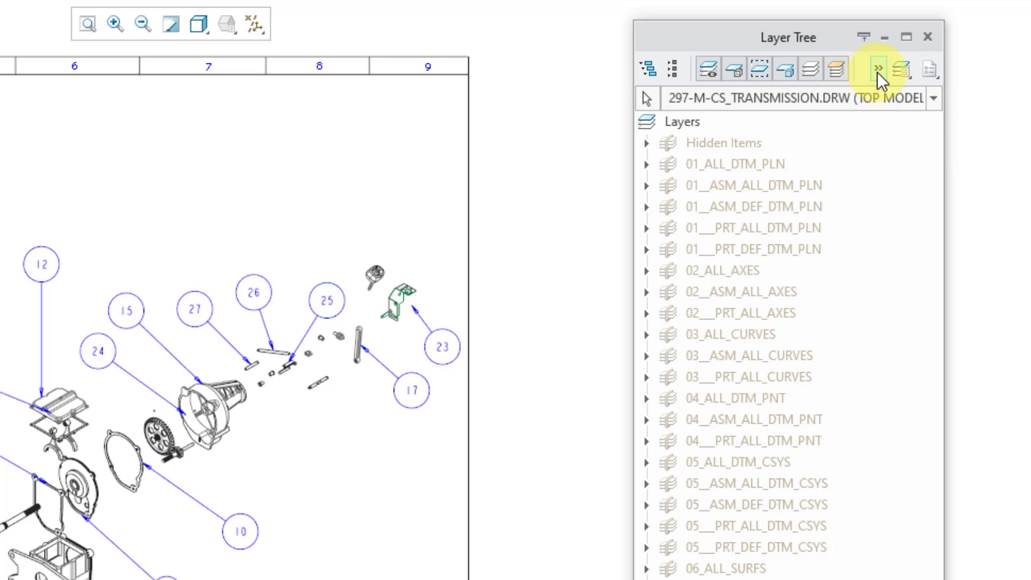
Review the Layer Tree's additional filters, layer commands and tree settings without changing anything
{"action": "left_click", "coordinate": [877, 70]}
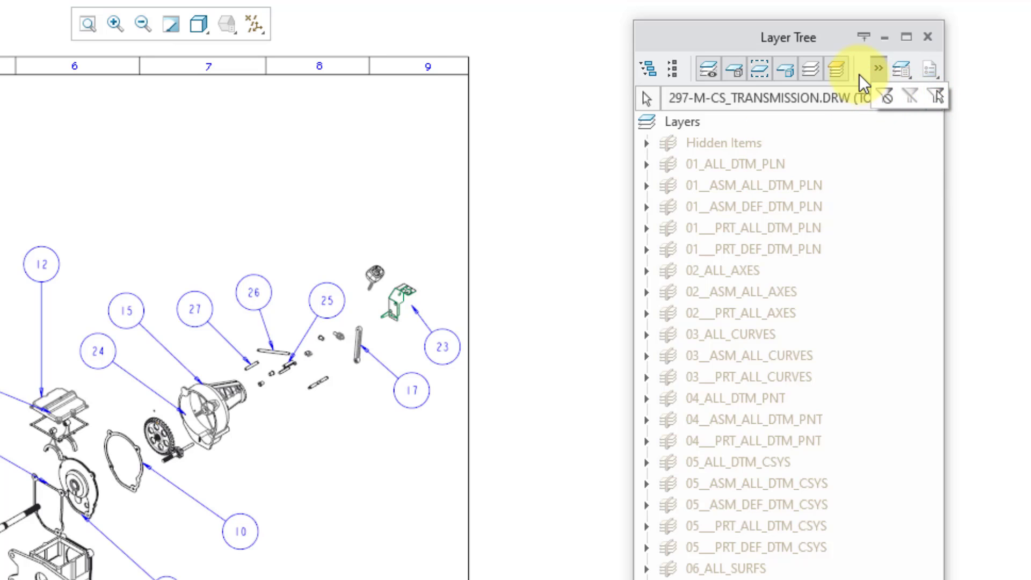
{"action": "left_click", "coordinate": [904, 78]}
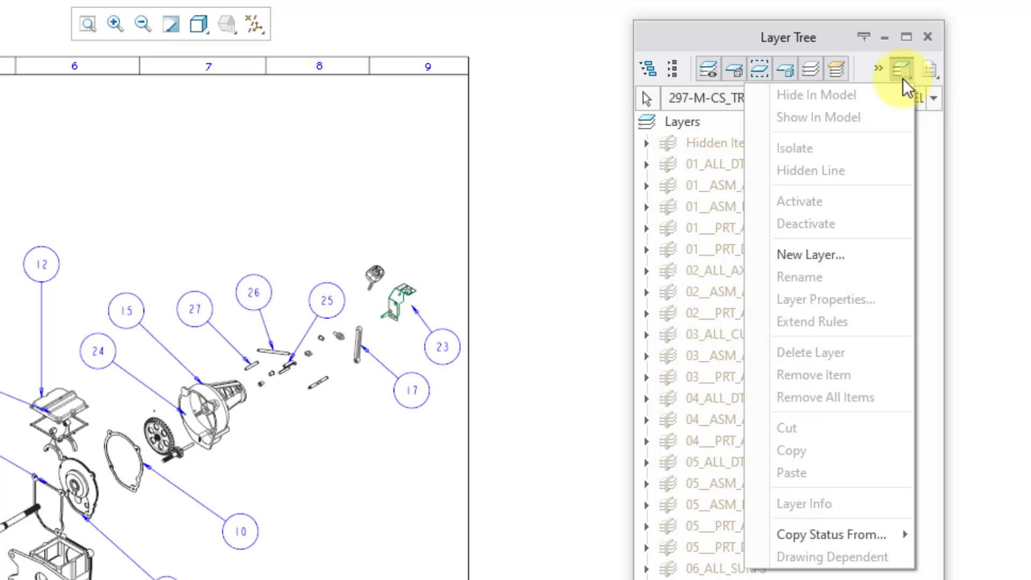
{"action": "left_click", "coordinate": [935, 79]}
{"action": "left_click", "coordinate": [934, 79]}
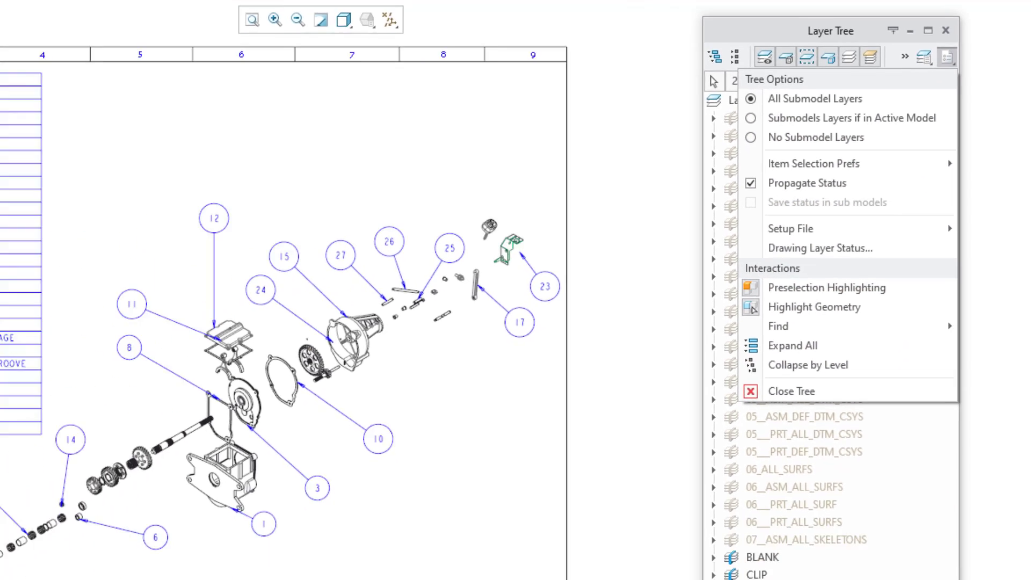
{"action": "left_click", "coordinate": [902, 540]}
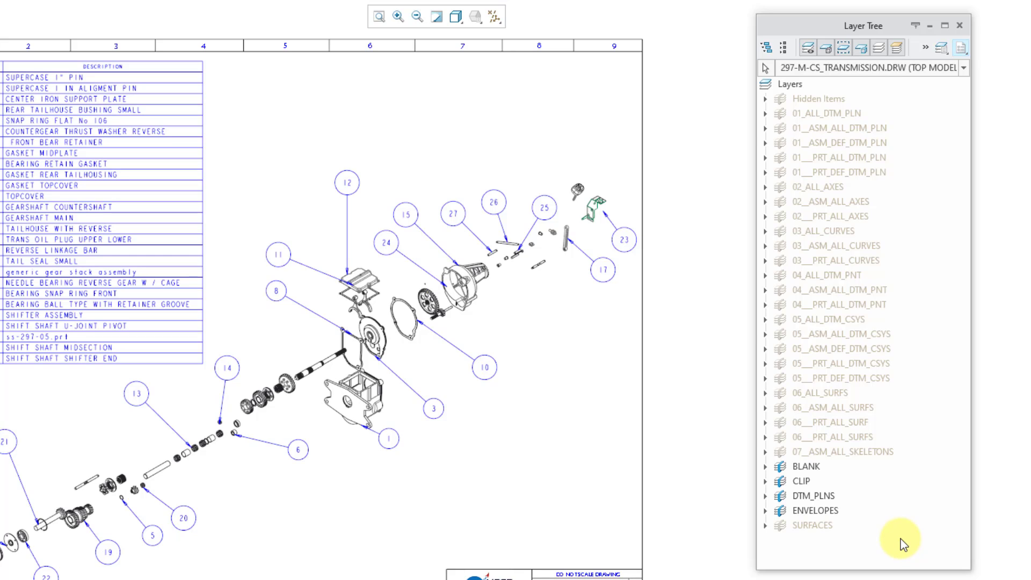
Create a new layer in the drawing and name it BOM_BALLOONS
{"action": "right_click", "coordinate": [901, 196]}
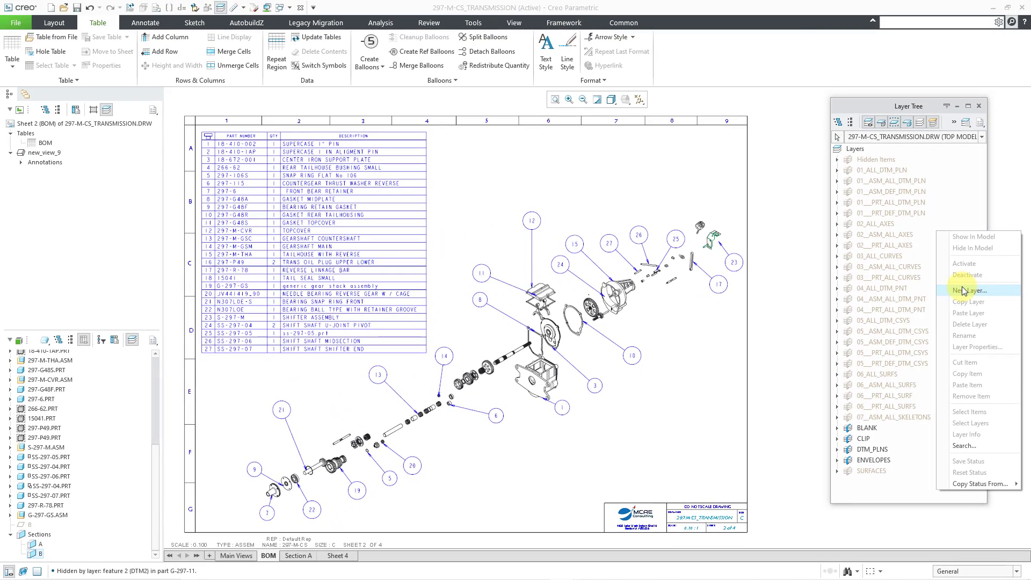
{"action": "left_click", "coordinate": [946, 280]}
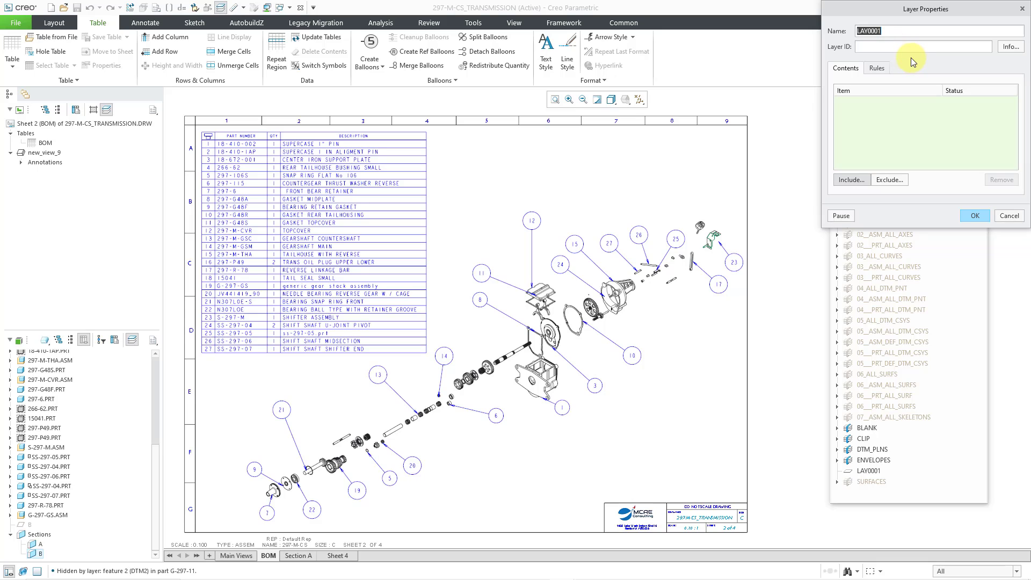
{"action": "type", "text": "BOM_BALLOONS"}
Restrict selection to Balloon and include all balloons on the BOM sheet in the BOM_BALLOONS layer
{"action": "left_click", "coordinate": [1017, 572]}
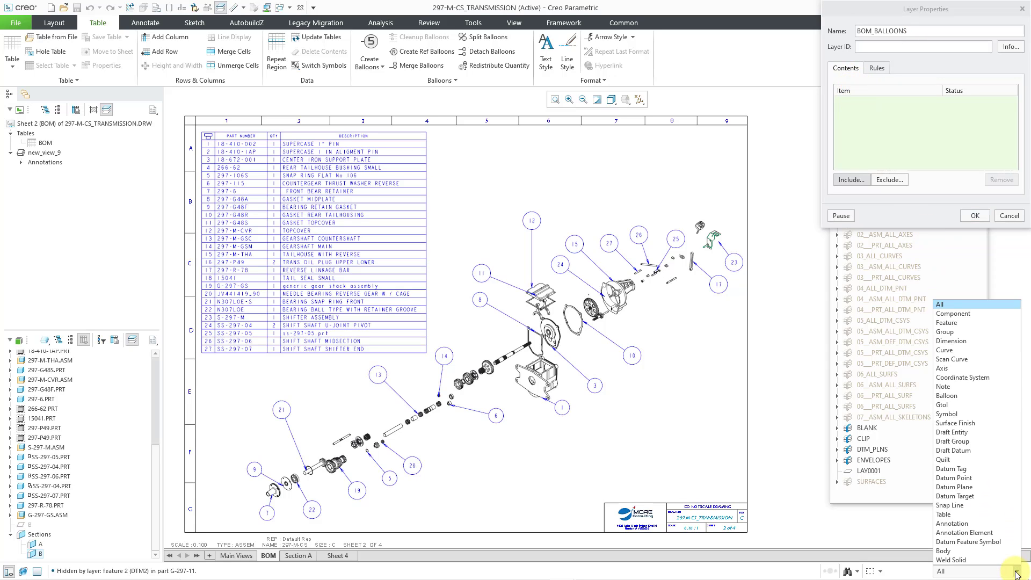
{"action": "left_click", "coordinate": [971, 396]}
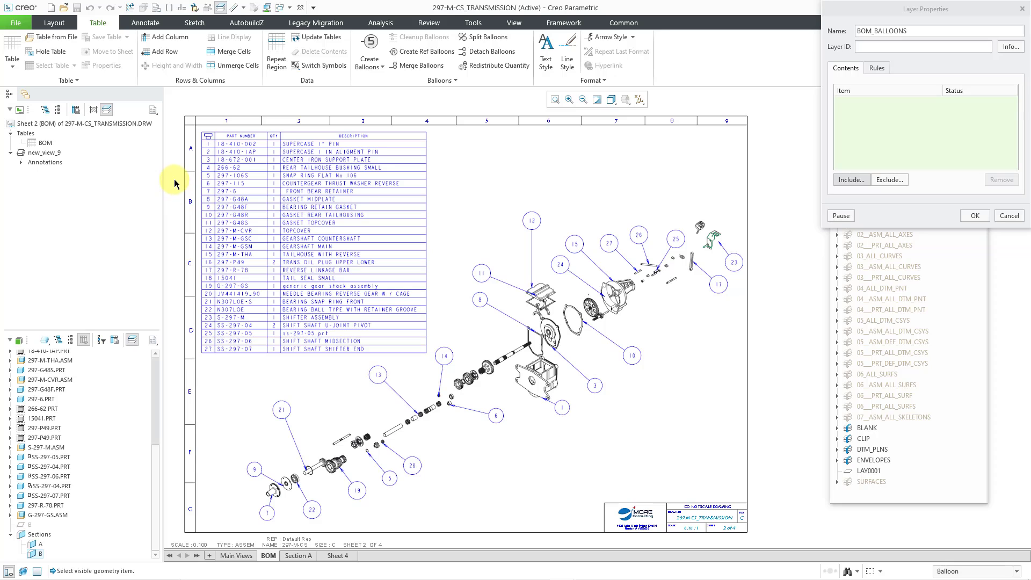
{"action": "mouse_move", "coordinate": [174, 180]}
{"action": "left_mouse_down"}
{"action": "mouse_move", "coordinate": [224, 272]}
{"action": "mouse_move", "coordinate": [517, 451]}
{"action": "mouse_move", "coordinate": [763, 542]}
{"action": "left_mouse_up"}
{"action": "middle_click", "coordinate": [766, 539]}
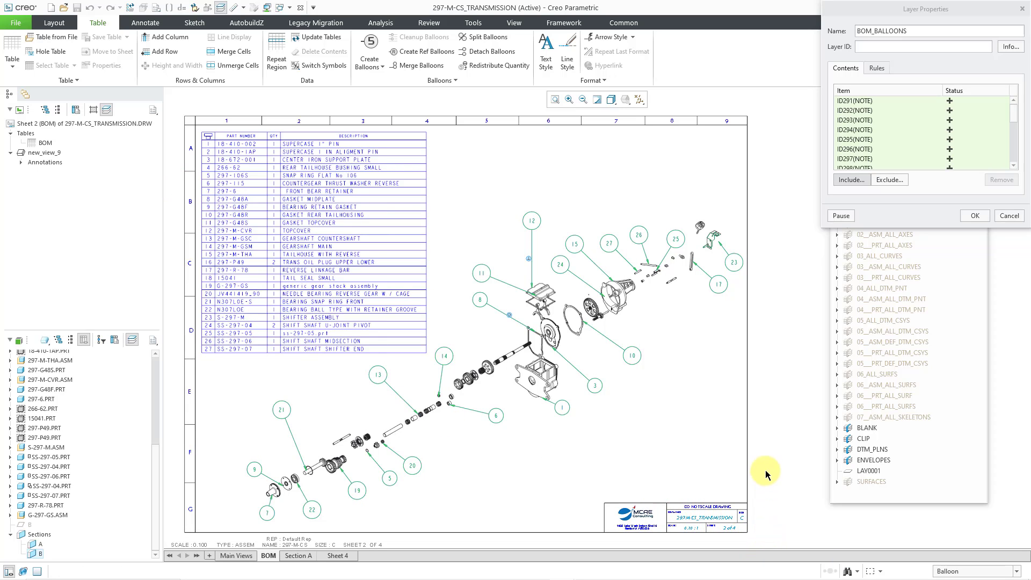
Check the balloon notes included in the layer and accept the BOM_BALLOONS layer definition
{"action": "scroll", "coordinate": [881, 118], "scroll_direction": "down", "scroll_amount": 3}
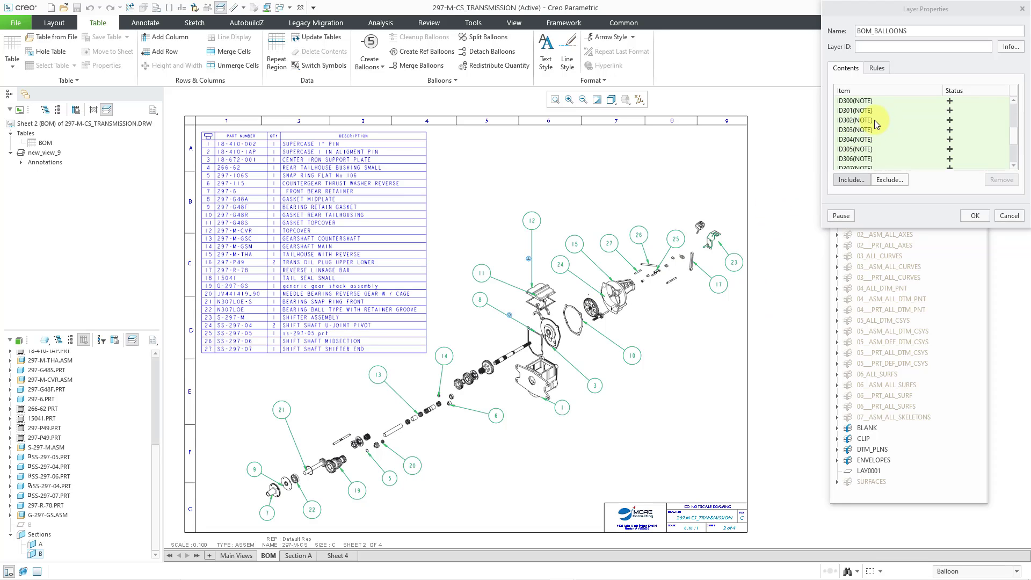
{"action": "scroll", "coordinate": [875, 120], "scroll_direction": "down", "scroll_amount": 2}
{"action": "scroll", "coordinate": [869, 121], "scroll_direction": "up", "scroll_amount": 5}
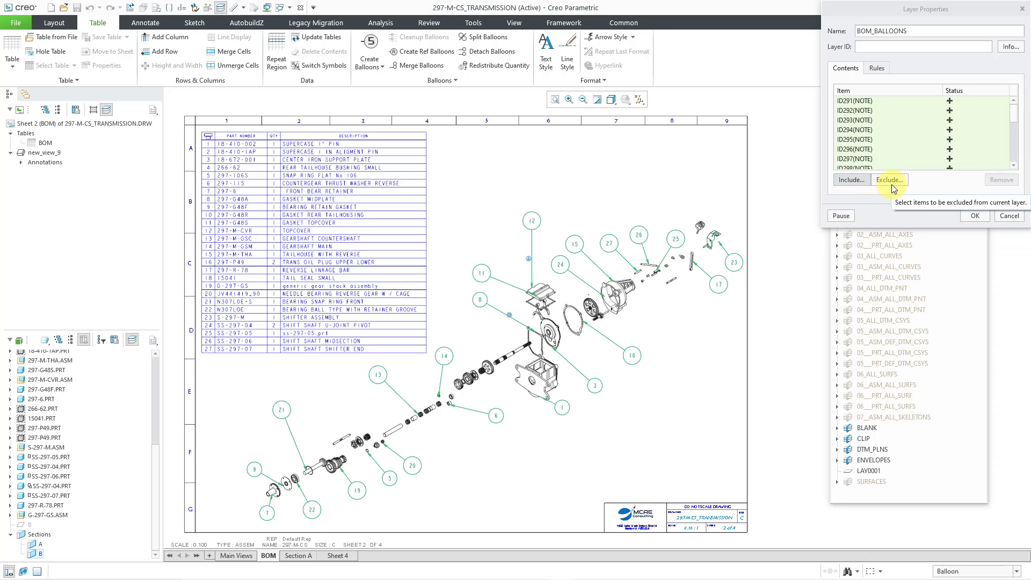
{"action": "left_click", "coordinate": [868, 150]}
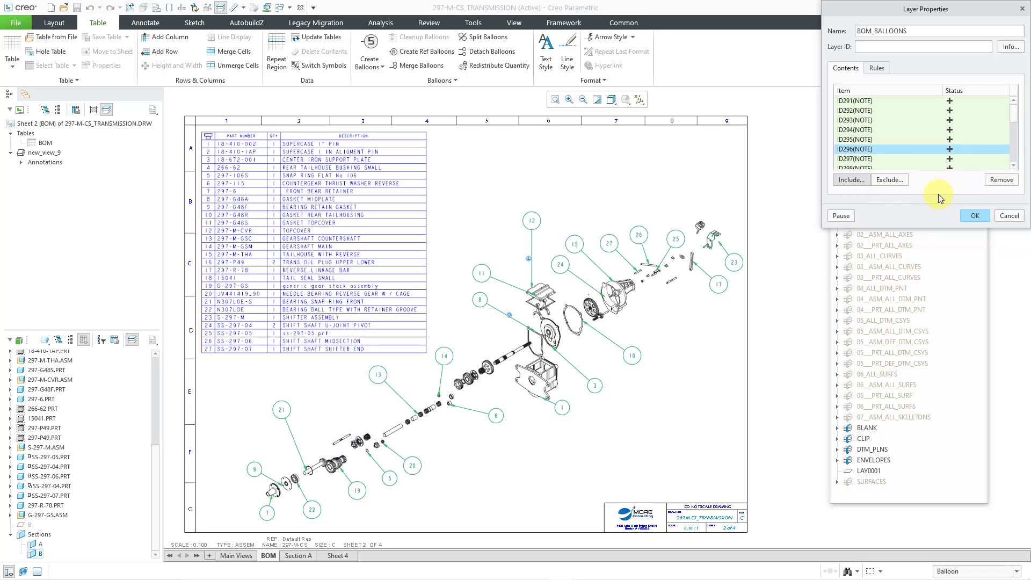
{"action": "left_click", "coordinate": [984, 217]}
{"action": "left_click", "coordinate": [978, 217]}
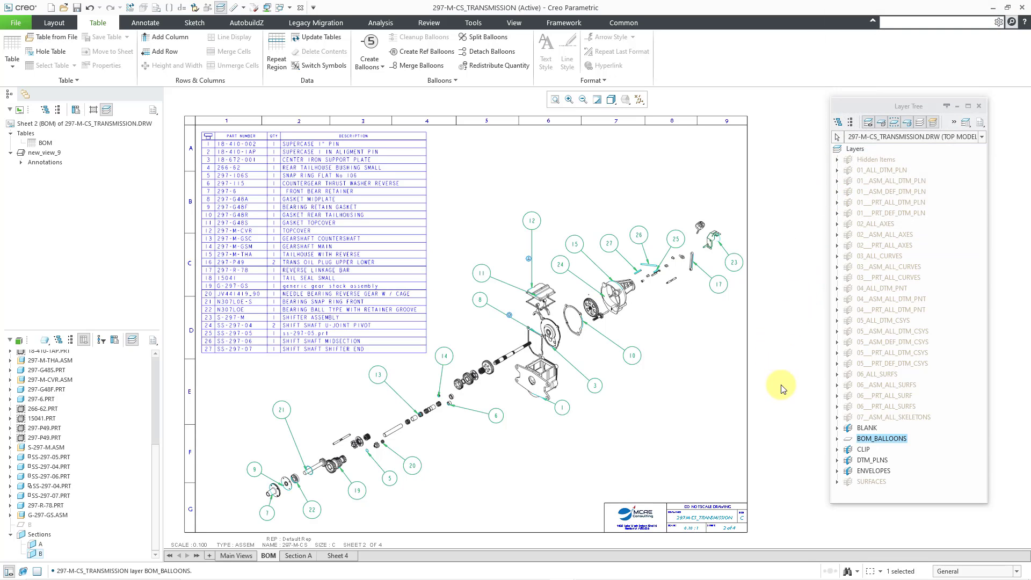
Inspect the items in the BOM_BALLOONS and BLANK layers, collapse both, and repaint the drawing
{"action": "left_click", "coordinate": [837, 439]}
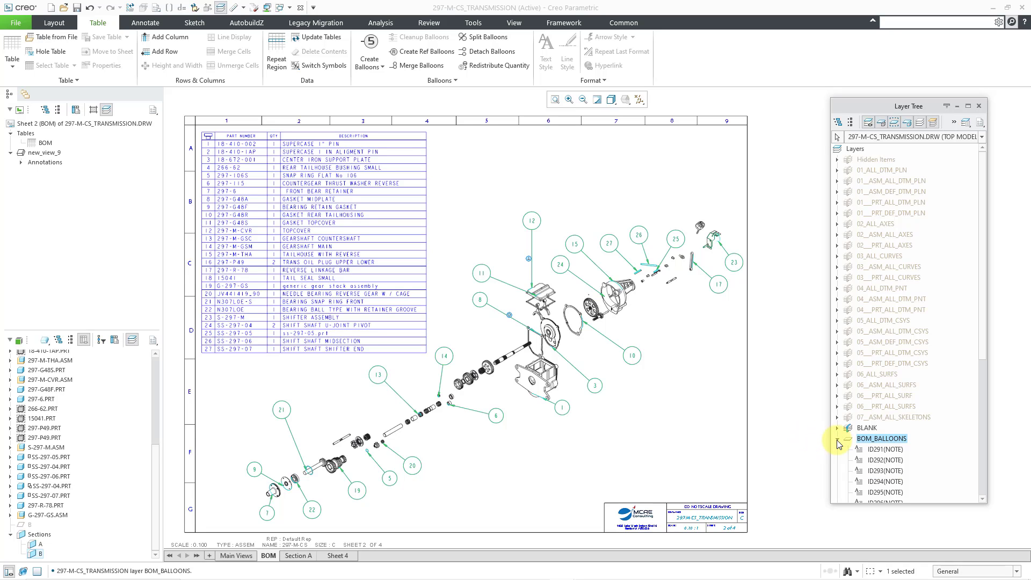
{"action": "left_click", "coordinate": [837, 439]}
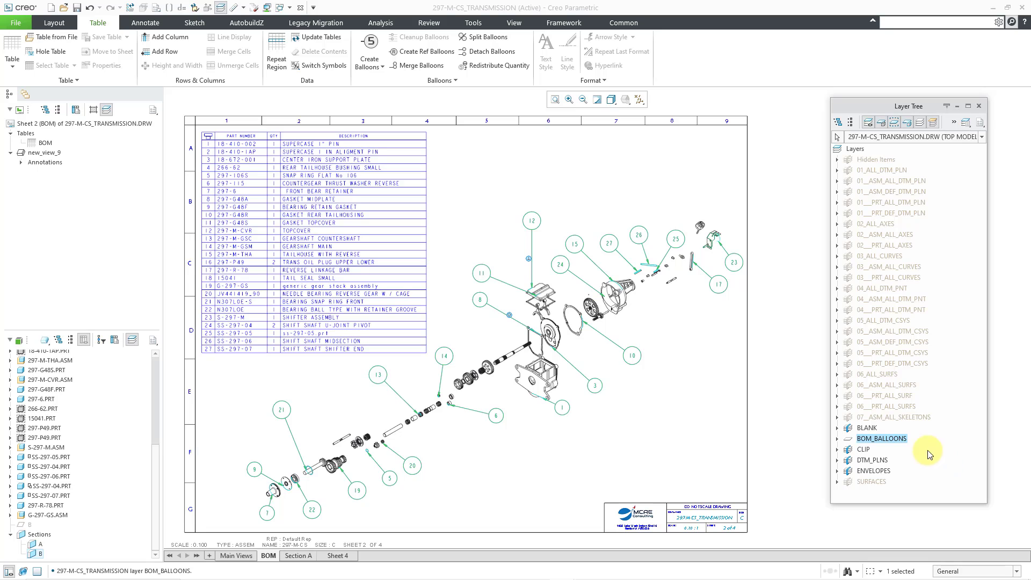
{"action": "left_click", "coordinate": [848, 430]}
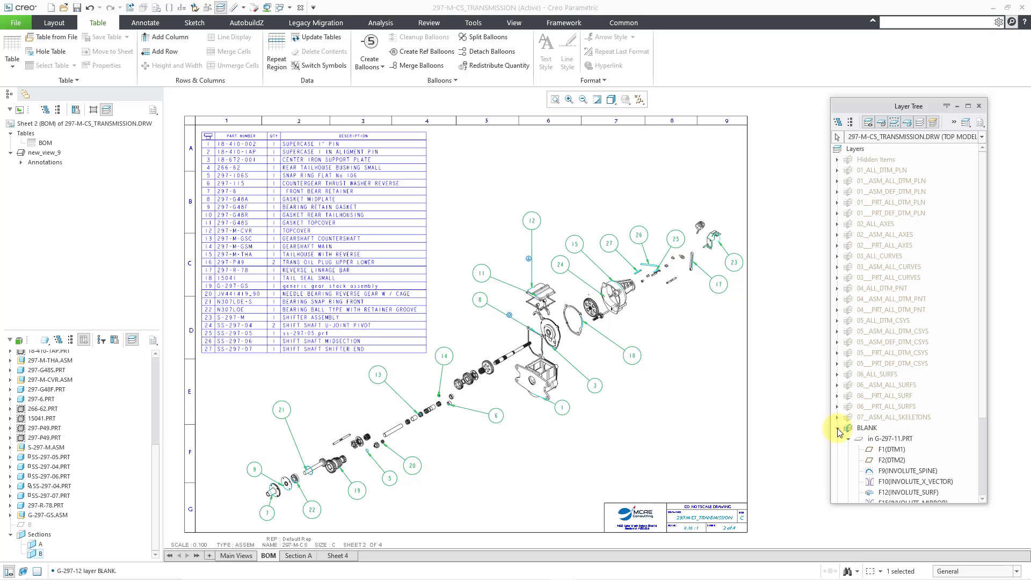
{"action": "left_click", "coordinate": [849, 440]}
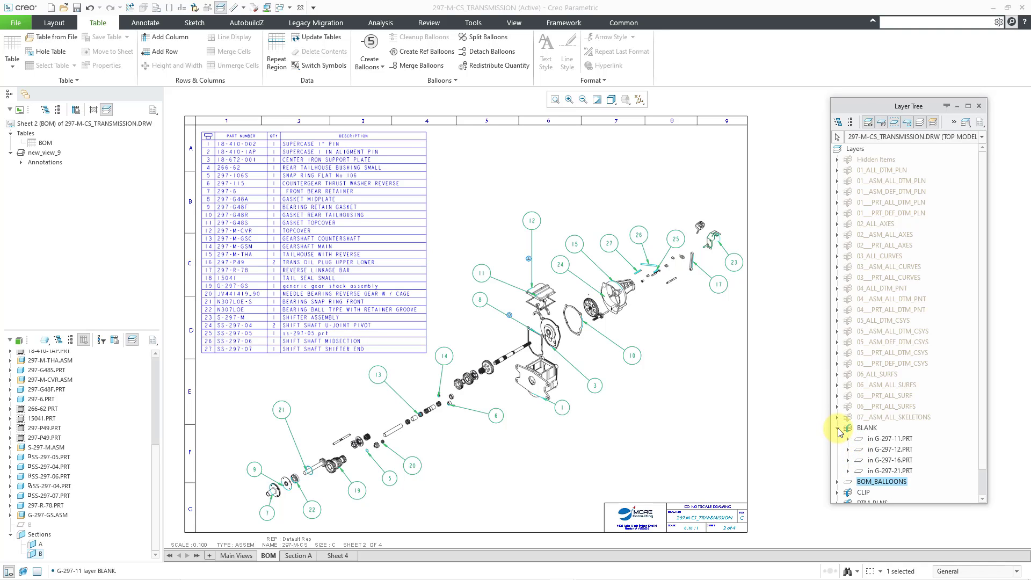
{"action": "left_click", "coordinate": [838, 429]}
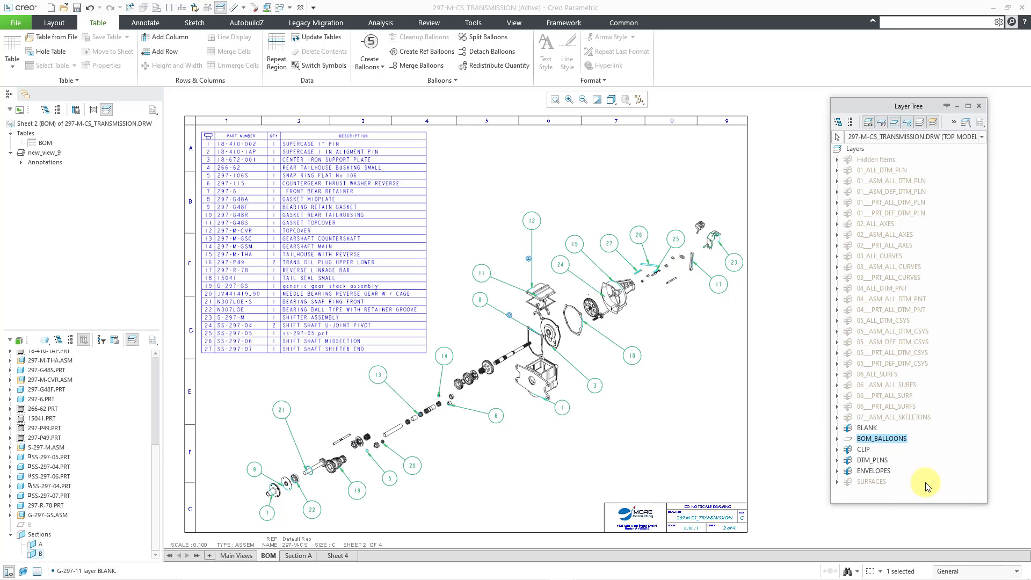
{"action": "left_click", "coordinate": [597, 101]}
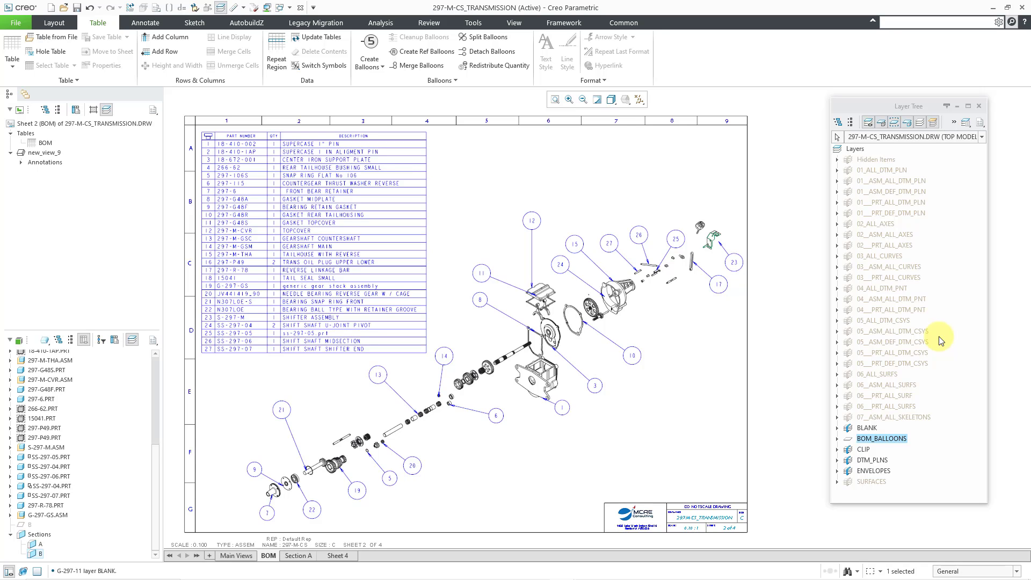
Create another new drawing layer and name it tables
{"action": "right_click", "coordinate": [940, 231]}
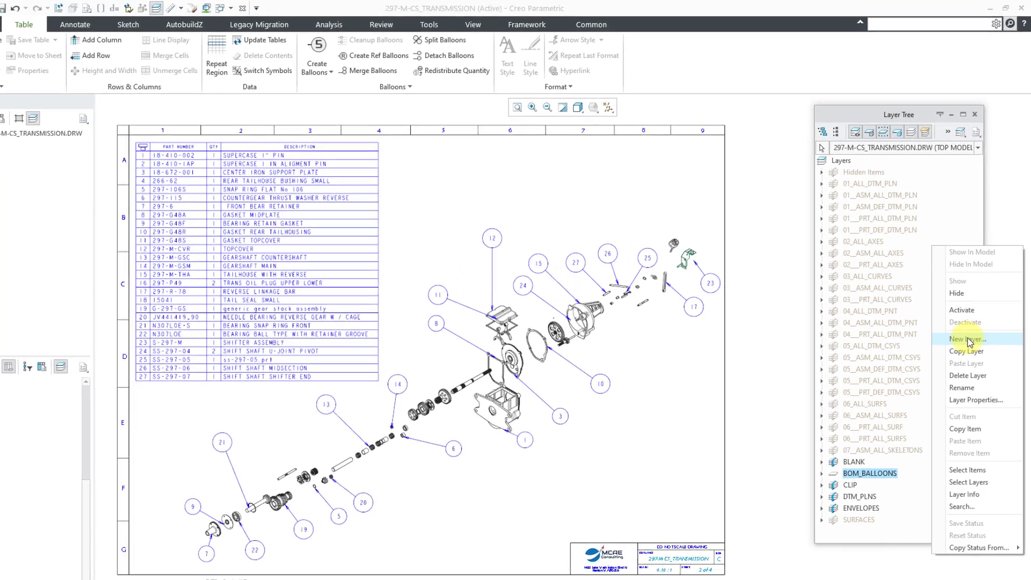
{"action": "left_click", "coordinate": [969, 340]}
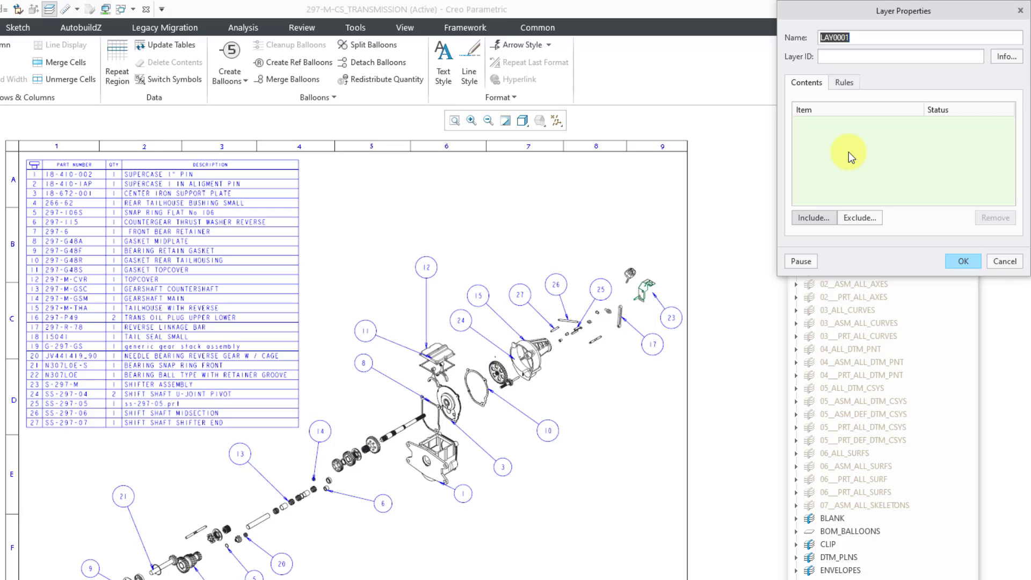
{"action": "type", "text": "tables"}
Make the tables layer independent of the default layer model and its rules associative
{"action": "left_click", "coordinate": [844, 83]}
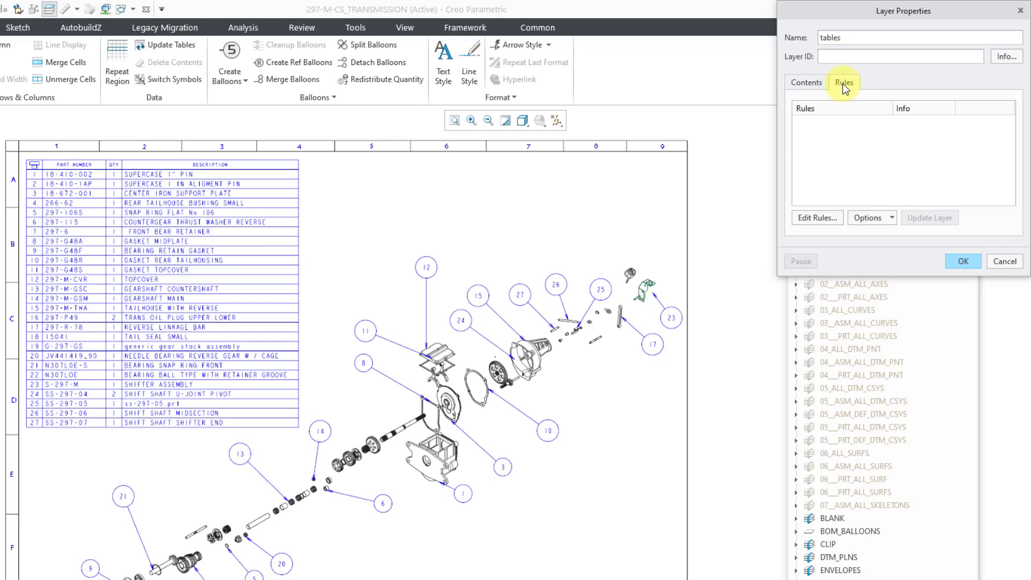
{"action": "left_click", "coordinate": [893, 219]}
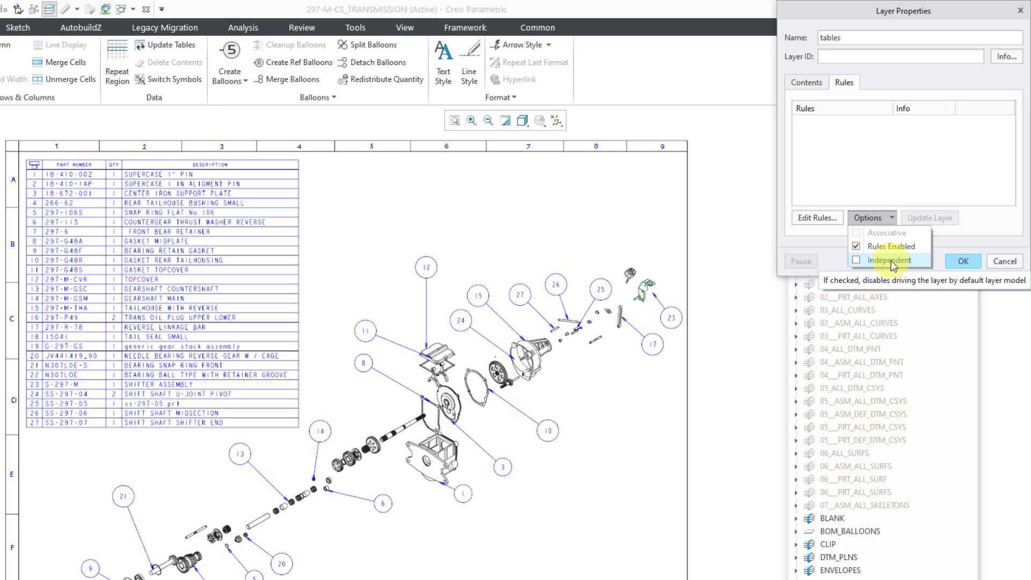
{"action": "left_click", "coordinate": [857, 260]}
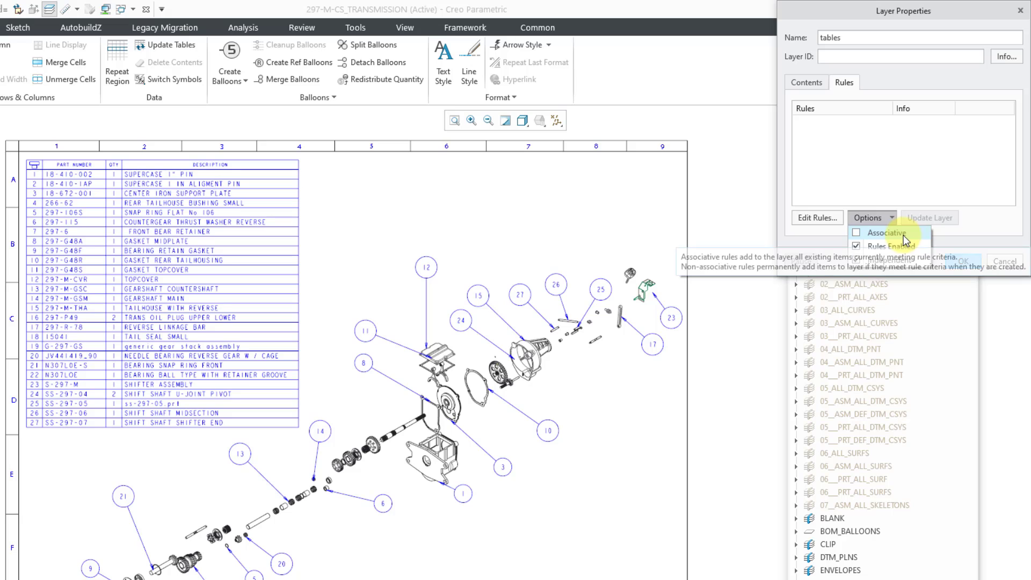
{"action": "left_click", "coordinate": [893, 234]}
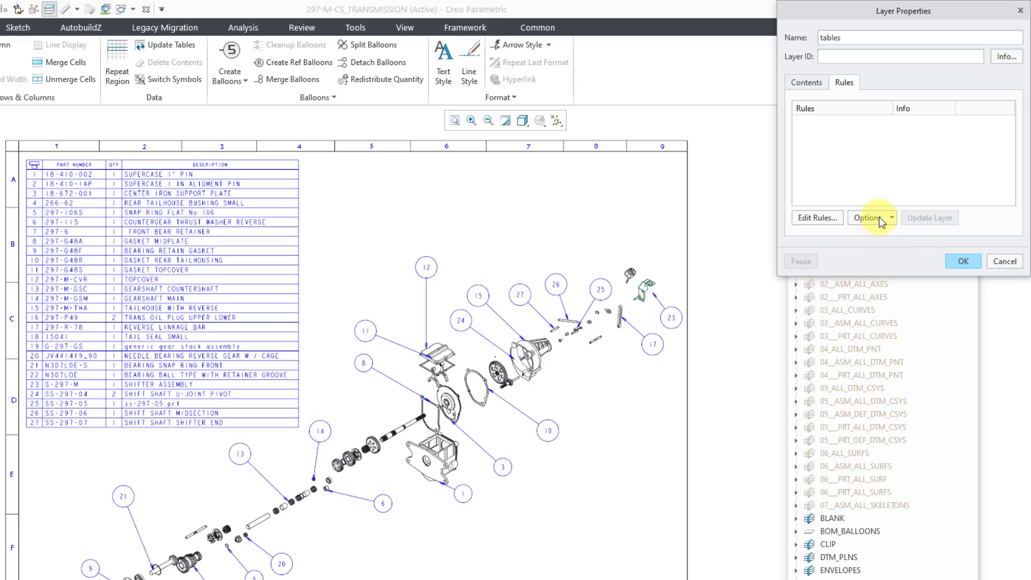
{"action": "left_click", "coordinate": [875, 218]}
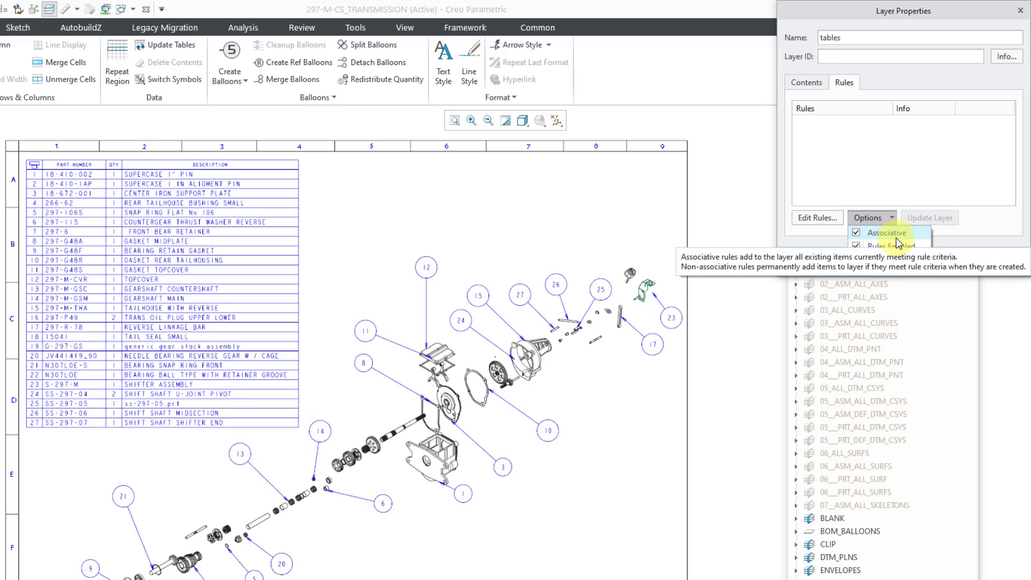
Edit the tables layer's rules and set the rule to look for Drawing Table items in the transmission drawing
{"action": "left_click", "coordinate": [806, 225]}
{"action": "left_click", "coordinate": [811, 218]}
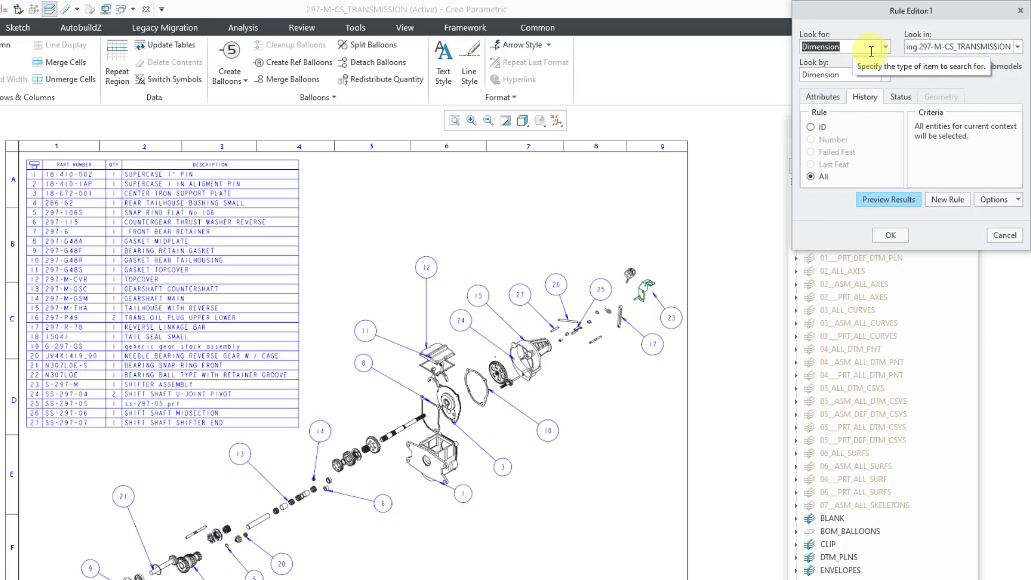
{"action": "left_click", "coordinate": [822, 96]}
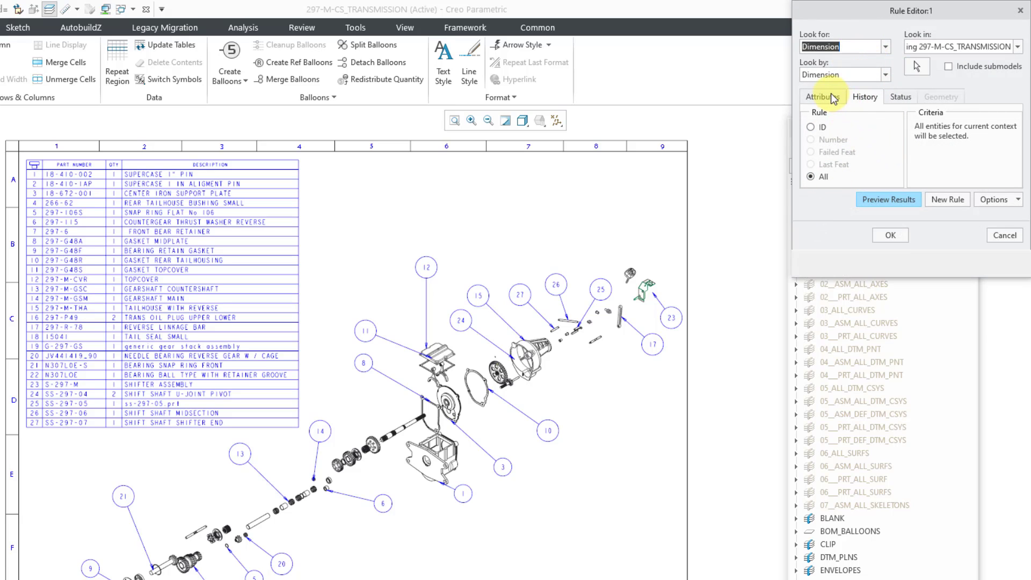
{"action": "left_click", "coordinate": [901, 97]}
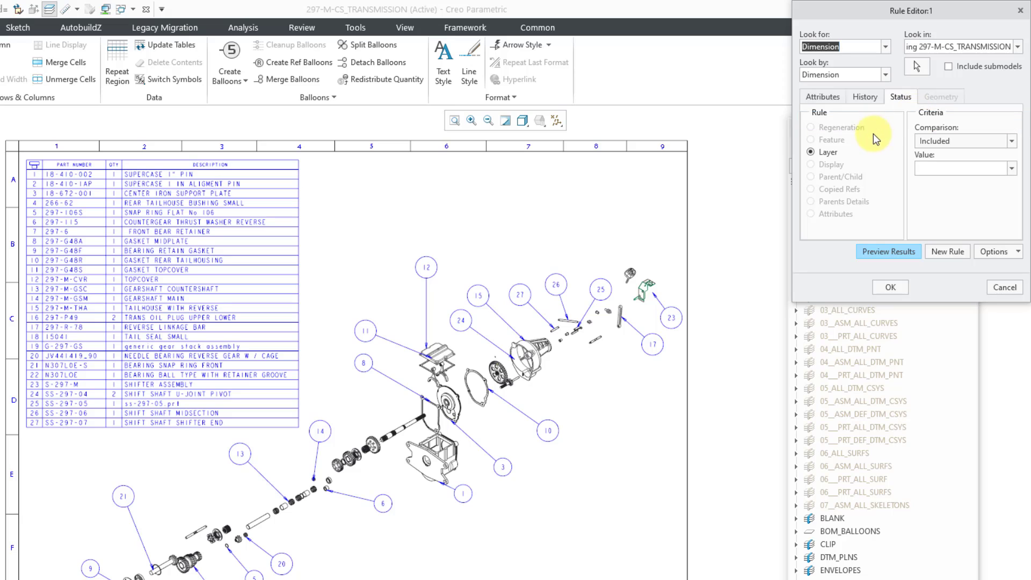
{"action": "left_click", "coordinate": [831, 102]}
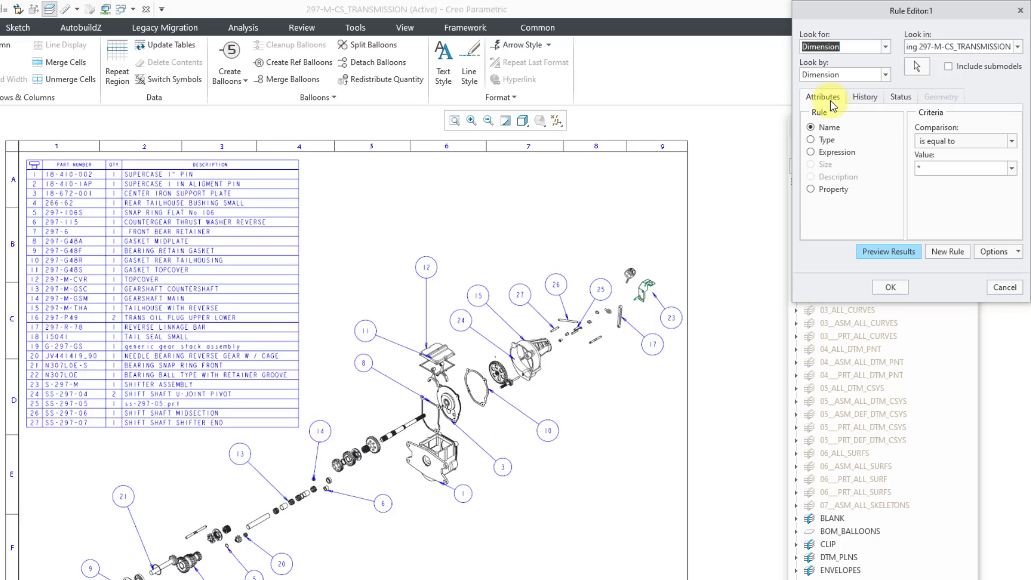
{"action": "left_click", "coordinate": [886, 48]}
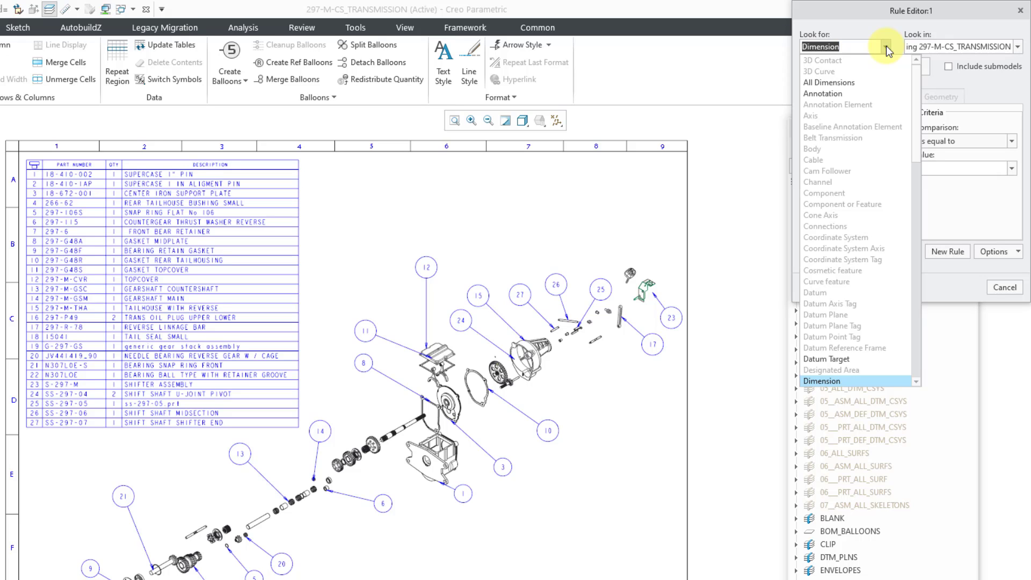
{"action": "scroll", "coordinate": [896, 89], "scroll_direction": "down", "scroll_amount": 4}
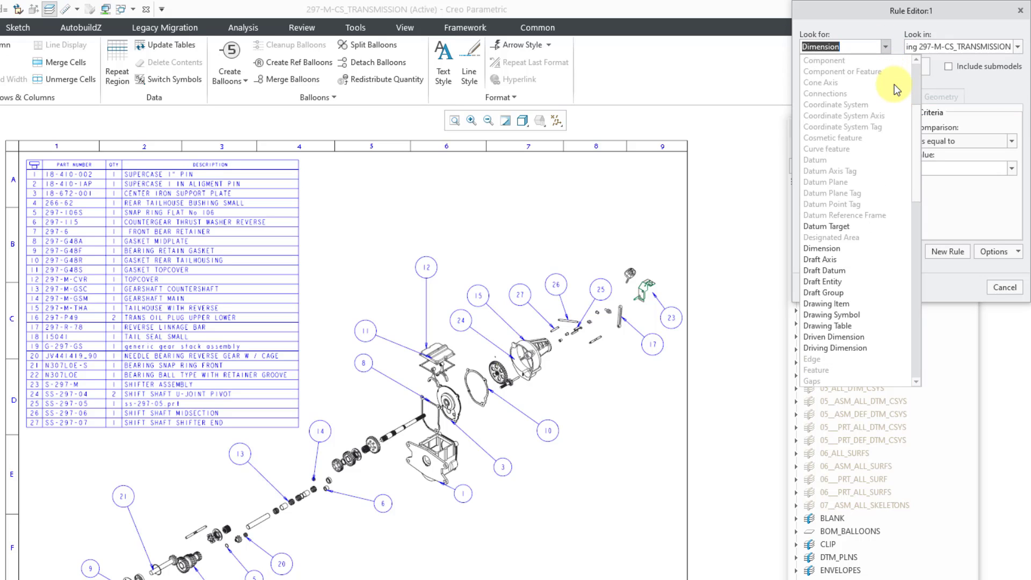
{"action": "scroll", "coordinate": [896, 88], "scroll_direction": "down", "scroll_amount": 8}
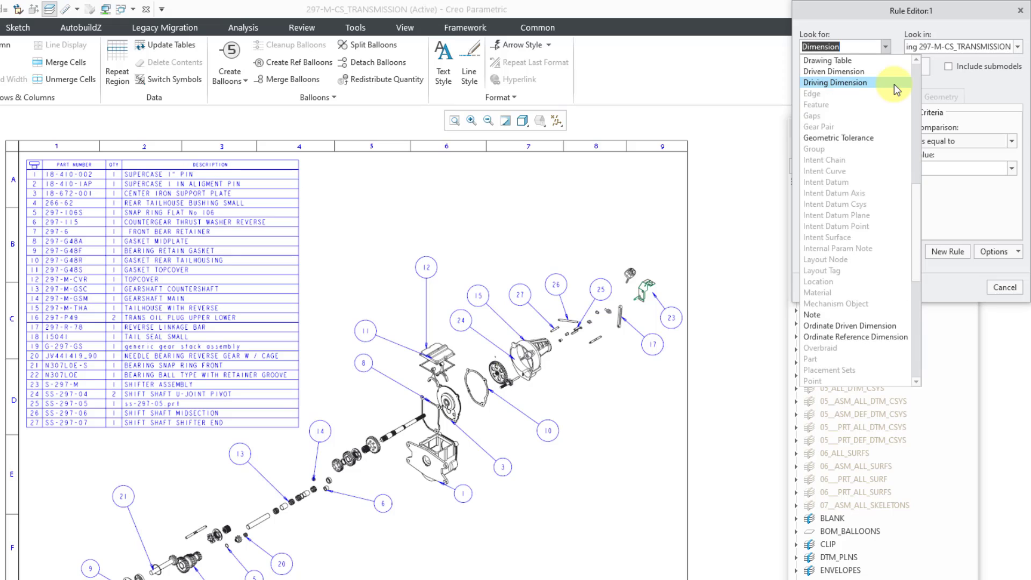
{"action": "scroll", "coordinate": [894, 85], "scroll_direction": "down", "scroll_amount": 10}
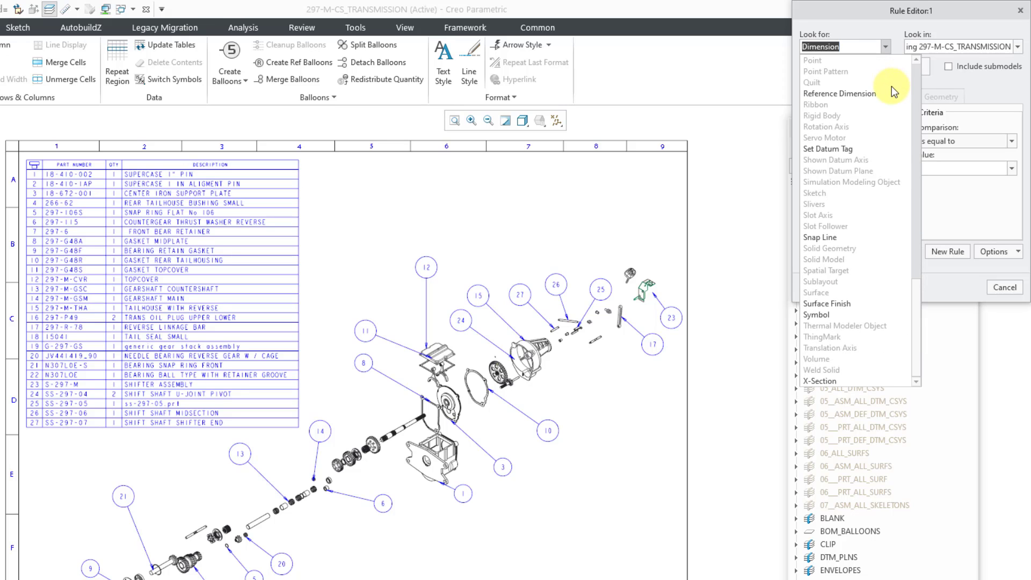
{"action": "scroll", "coordinate": [892, 92], "scroll_direction": "up", "scroll_amount": 10}
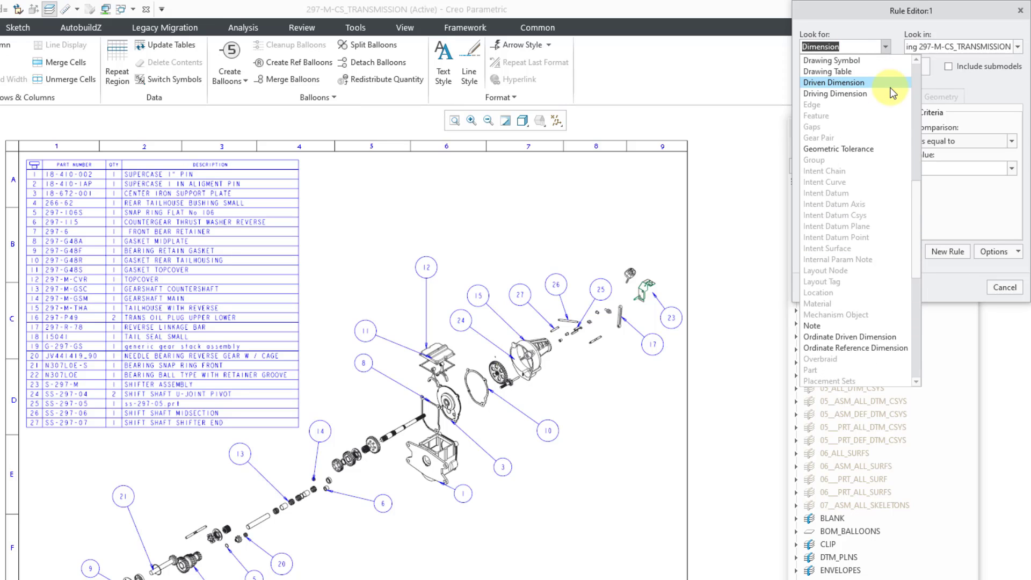
{"action": "scroll", "coordinate": [892, 93], "scroll_direction": "up", "scroll_amount": 1}
{"action": "left_click", "coordinate": [849, 105]}
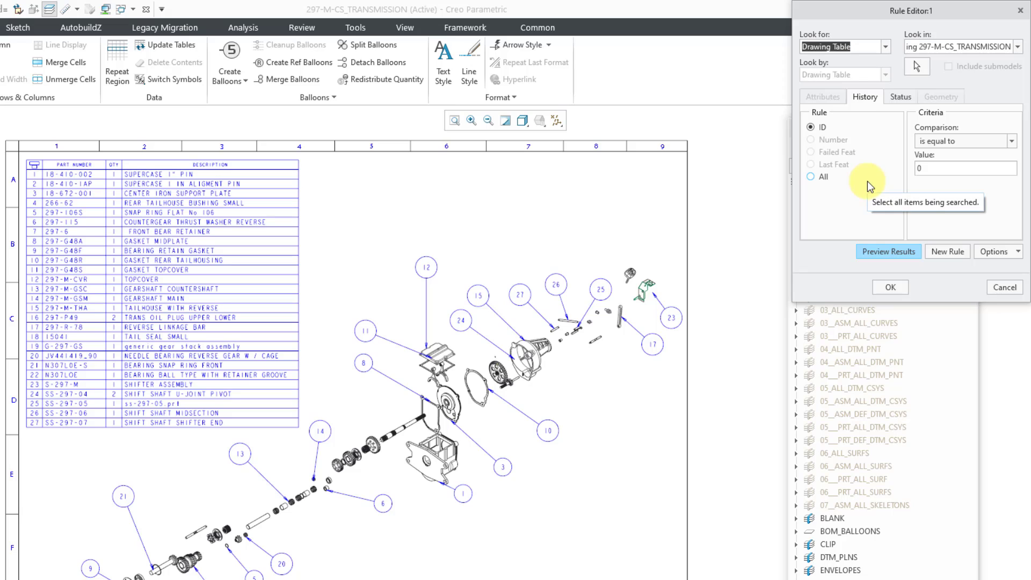
Set the rule's history criterion to All, preview the matching drawing tables, and accept the rule
{"action": "left_click", "coordinate": [901, 98]}
{"action": "left_click", "coordinate": [872, 100]}
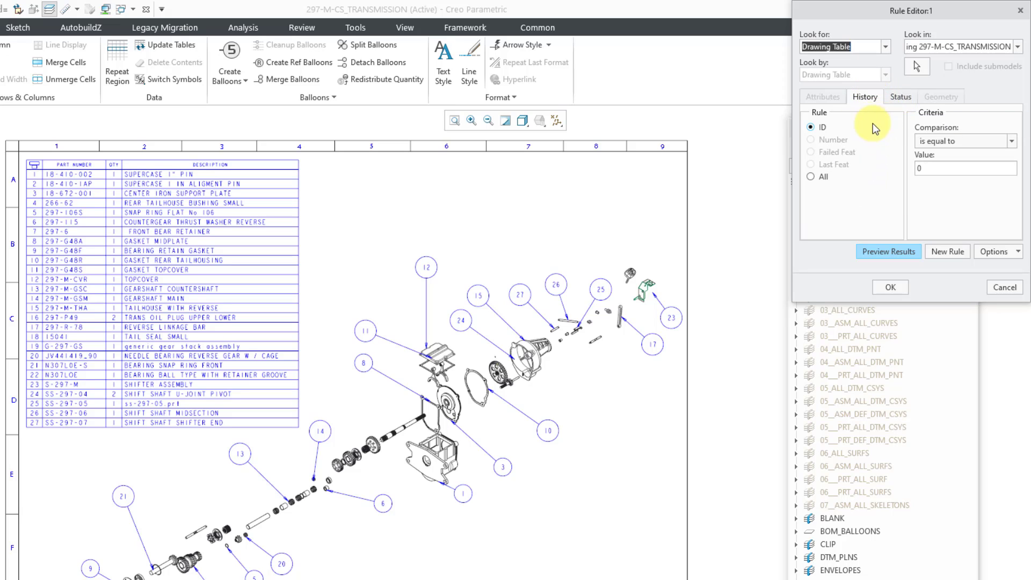
{"action": "left_click", "coordinate": [811, 178]}
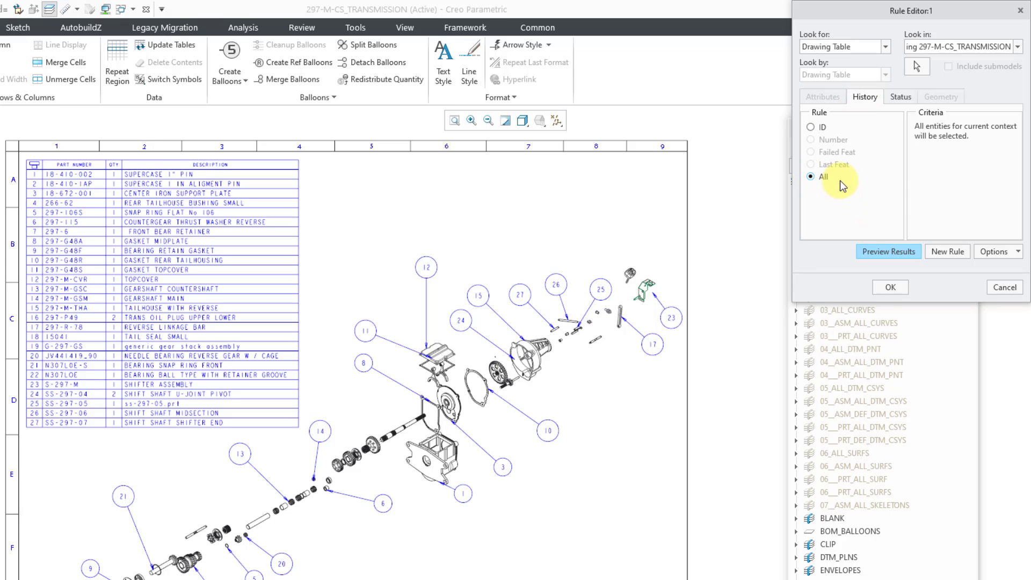
{"action": "left_click", "coordinate": [912, 253]}
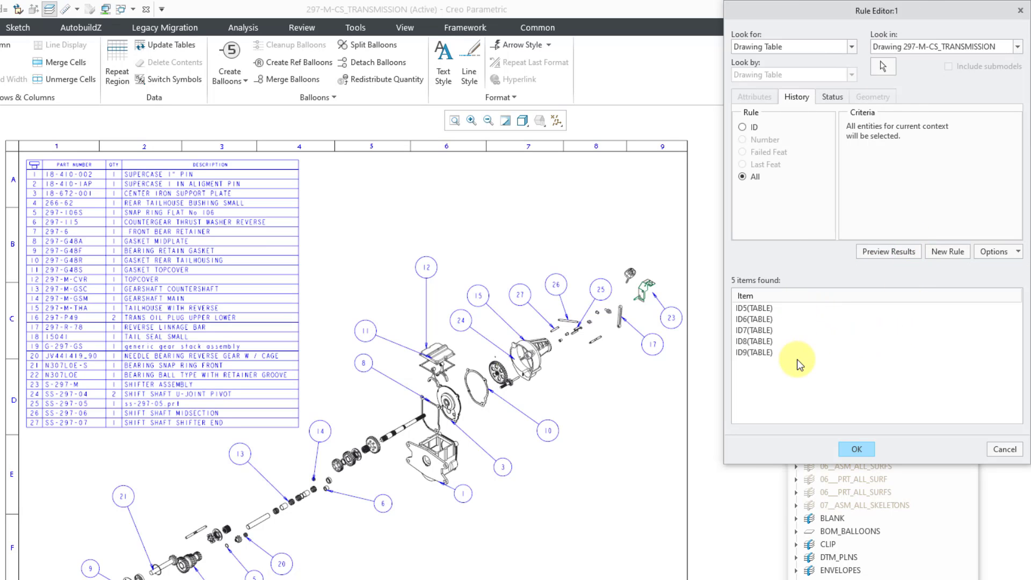
{"action": "left_click", "coordinate": [858, 449]}
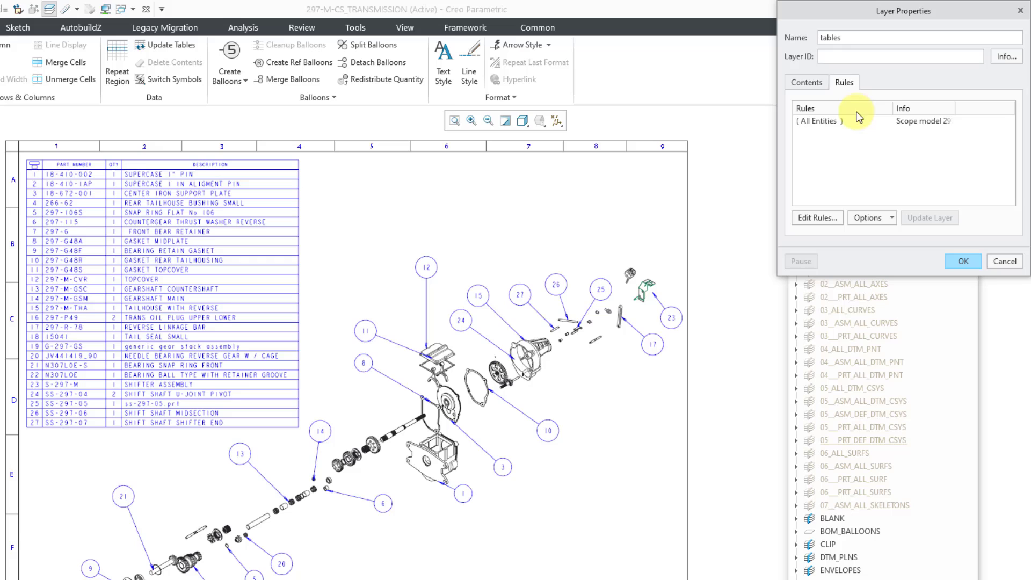
Accept the tables layer definition and expand the new layer to list the tables it contains
{"action": "left_click", "coordinate": [808, 83]}
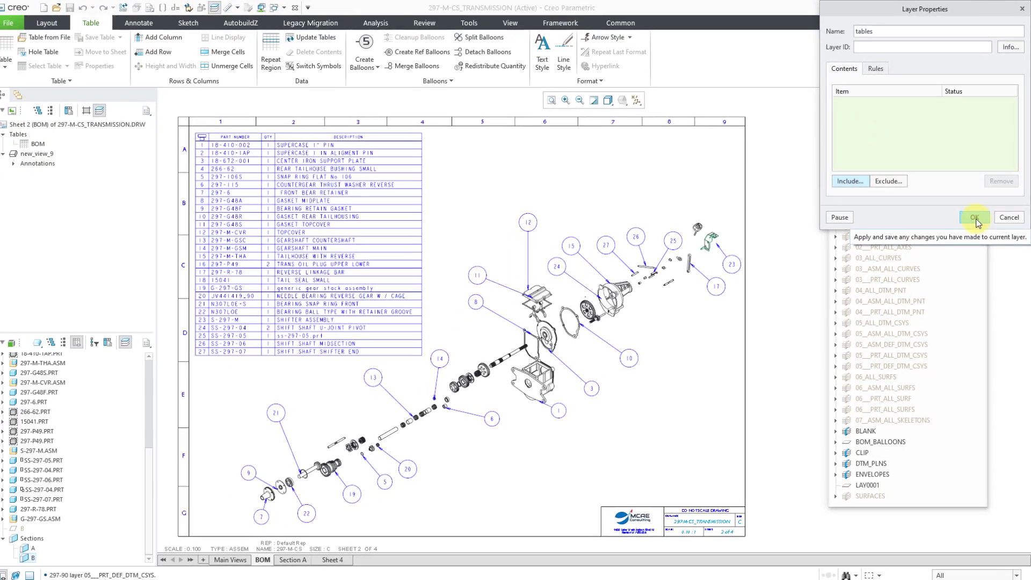
{"action": "left_click", "coordinate": [975, 218]}
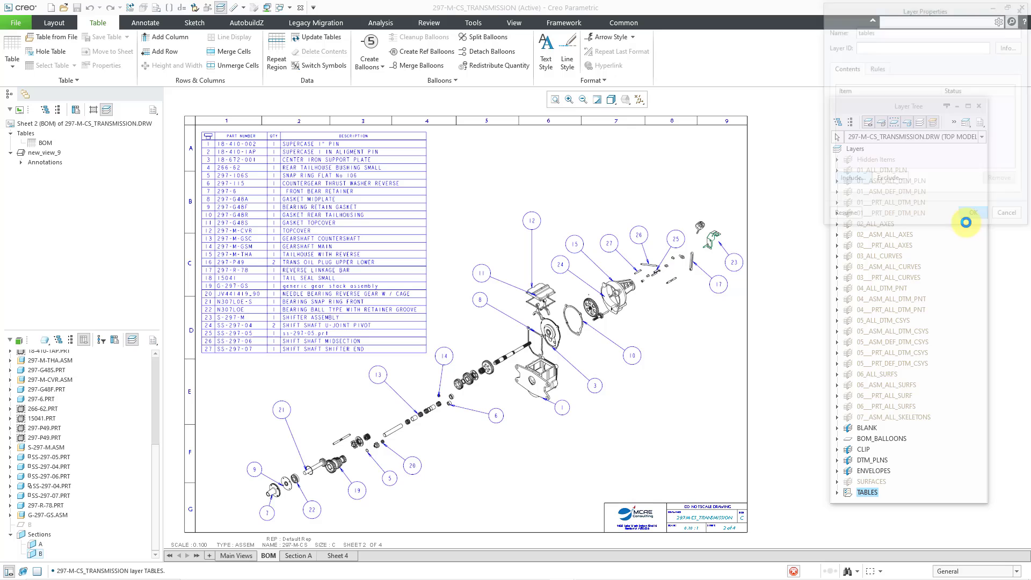
{"action": "left_click", "coordinate": [924, 488]}
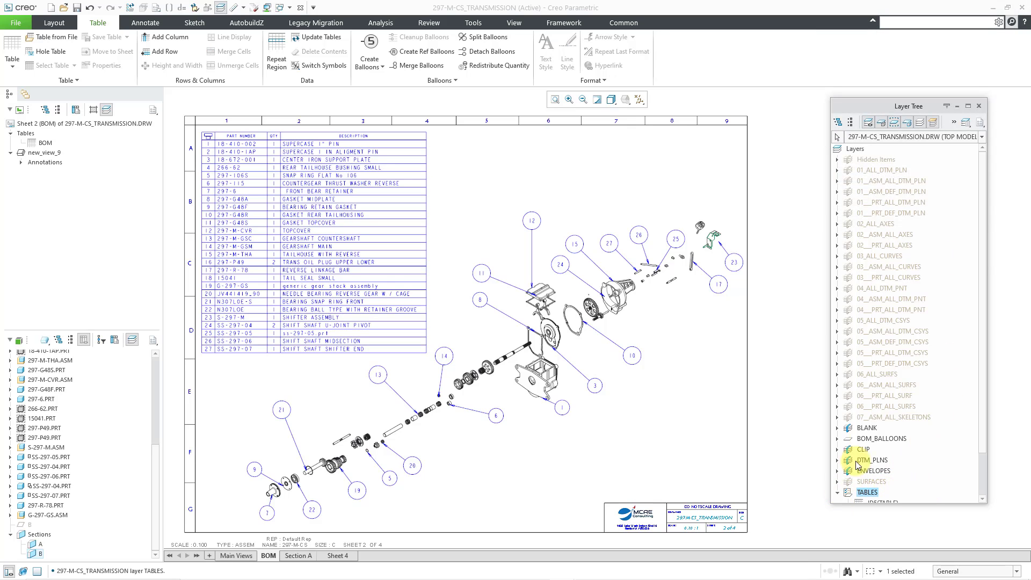
{"action": "left_click", "coordinate": [838, 493]}
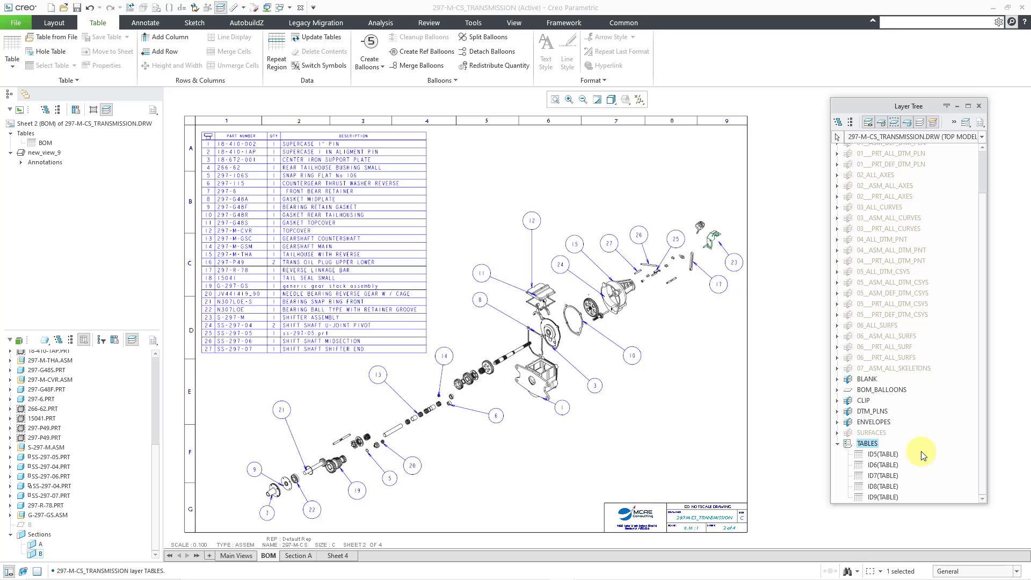
Edit the TABLES layer's properties to exclude the drawn-by, part name and description tables in the Main Views sheet's title block
{"action": "right_click", "coordinate": [875, 446]}
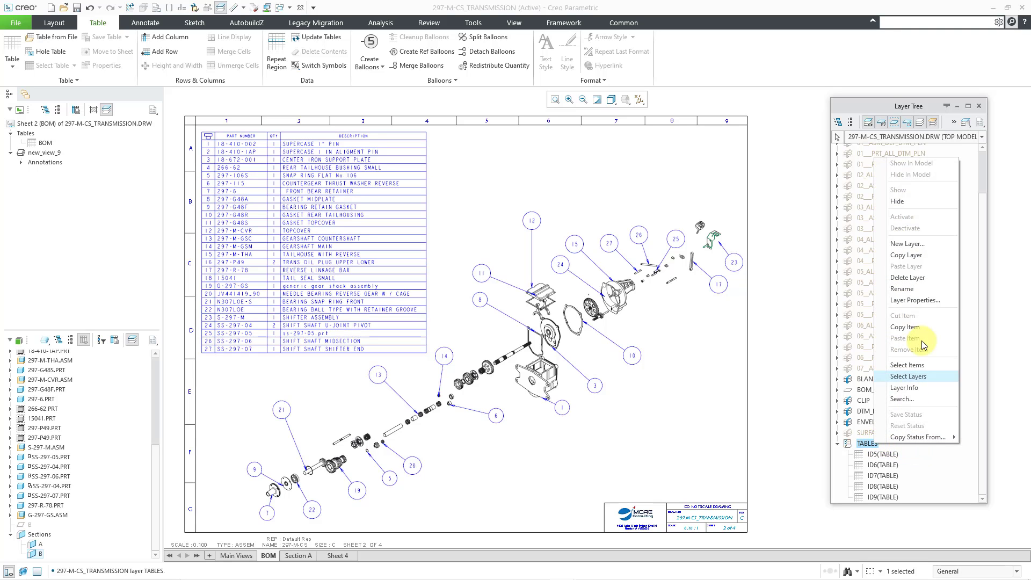
{"action": "left_click", "coordinate": [919, 301]}
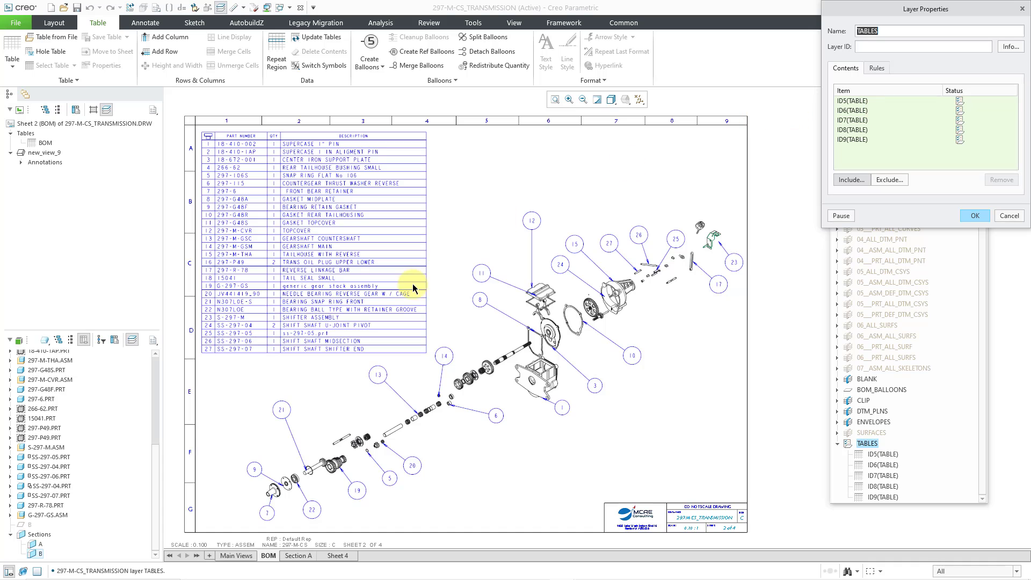
{"action": "left_click", "coordinate": [244, 558]}
{"action": "scroll", "coordinate": [644, 527], "scroll_direction": "down", "scroll_amount": 5}
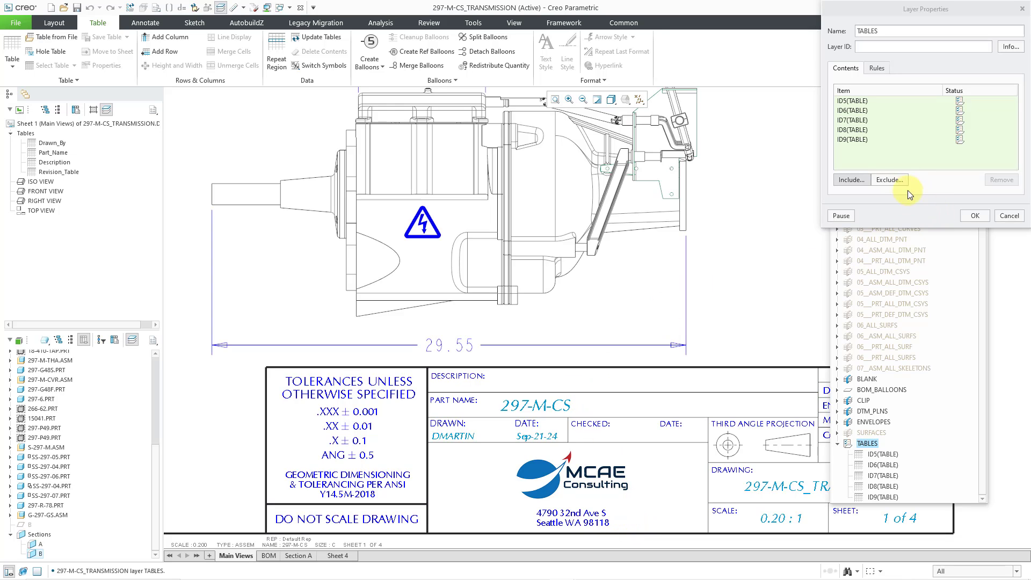
{"action": "left_click", "coordinate": [898, 179]}
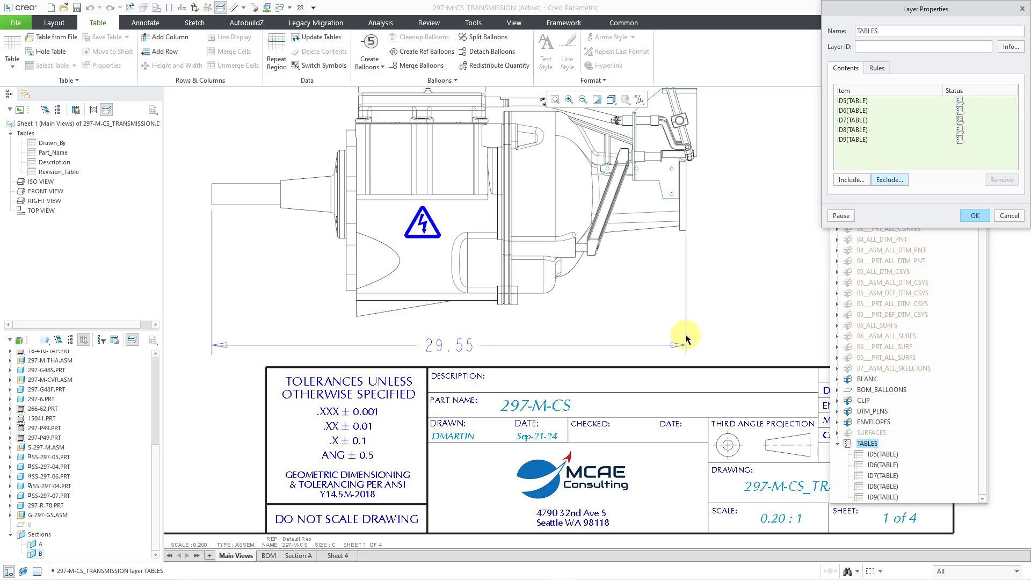
{"action": "left_click", "coordinate": [539, 438]}
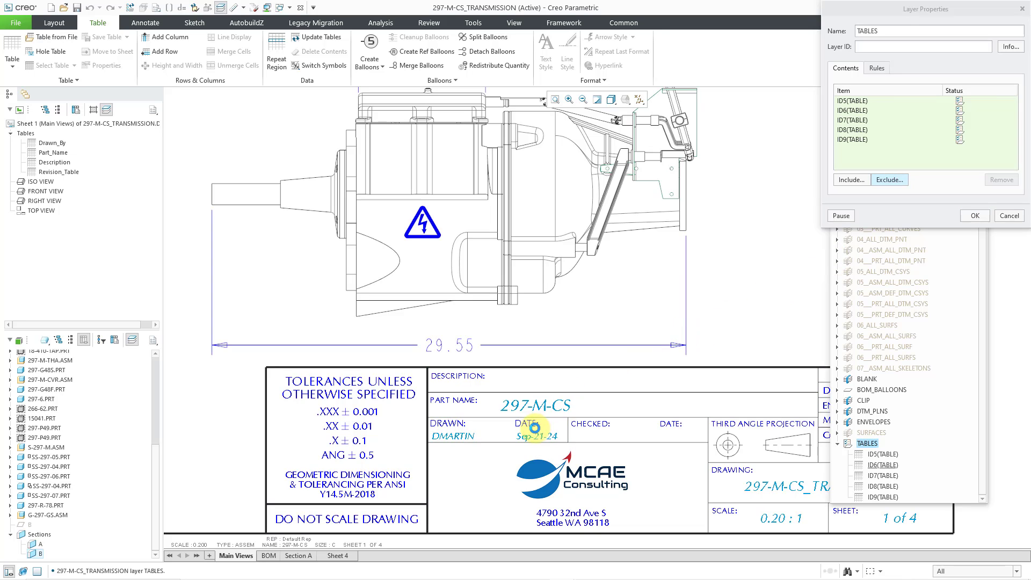
{"action": "left_click", "coordinate": [571, 408]}
{"action": "left_click", "coordinate": [566, 380]}
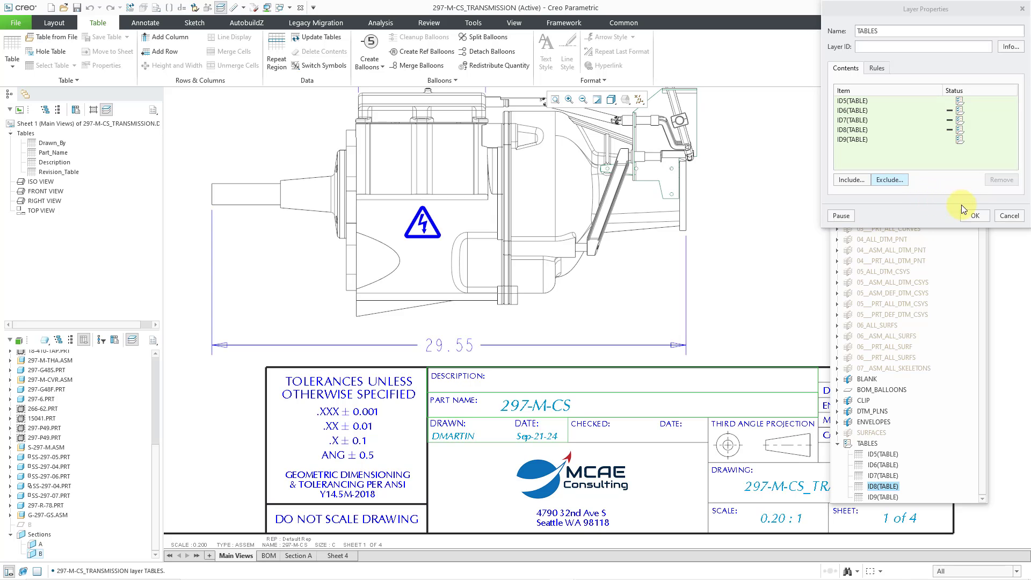
{"action": "left_click", "coordinate": [972, 216]}
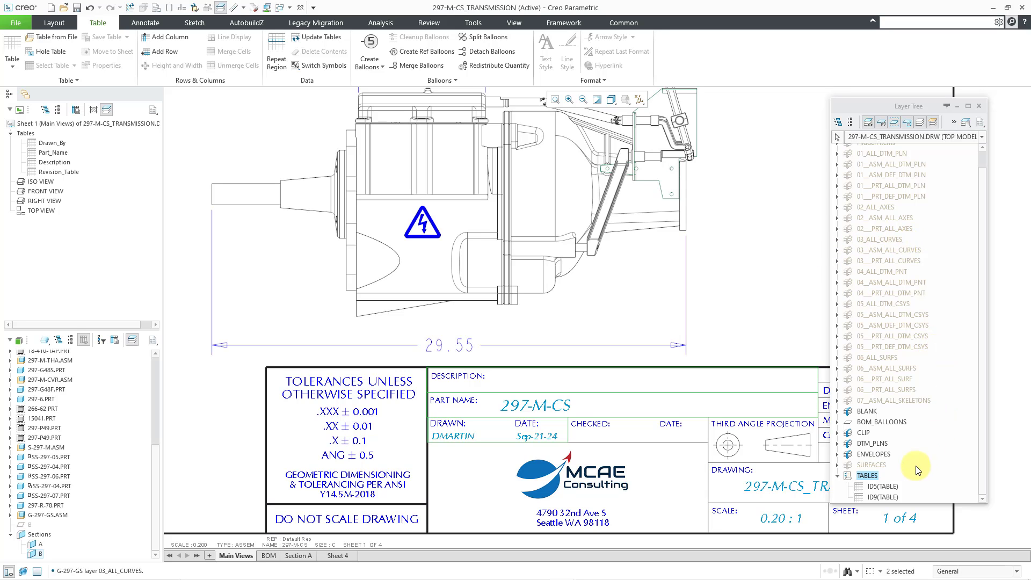
{"action": "scroll", "coordinate": [779, 323], "scroll_direction": "up", "scroll_amount": 4}
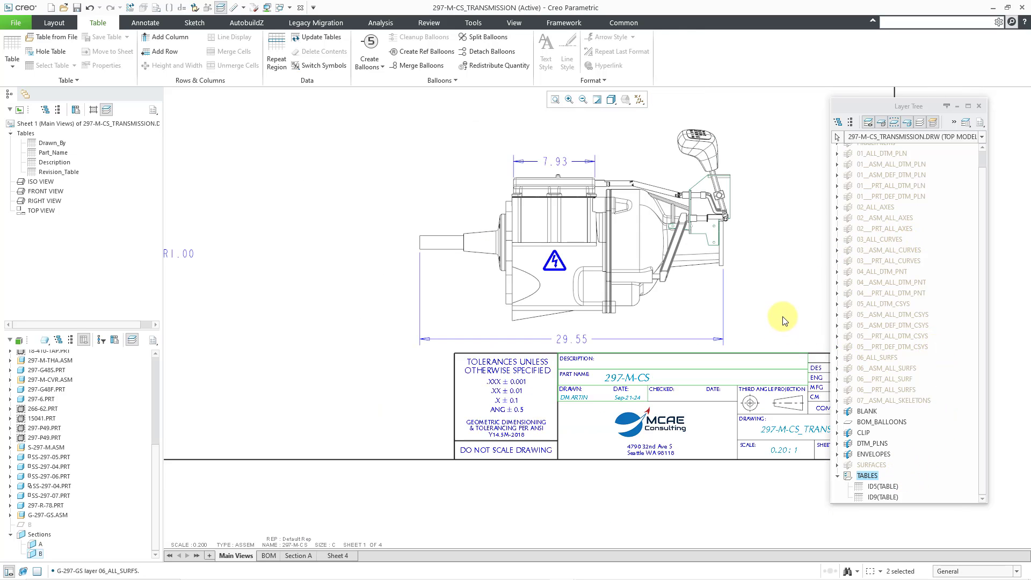
{"action": "scroll", "coordinate": [771, 322], "scroll_direction": "up", "scroll_amount": 2}
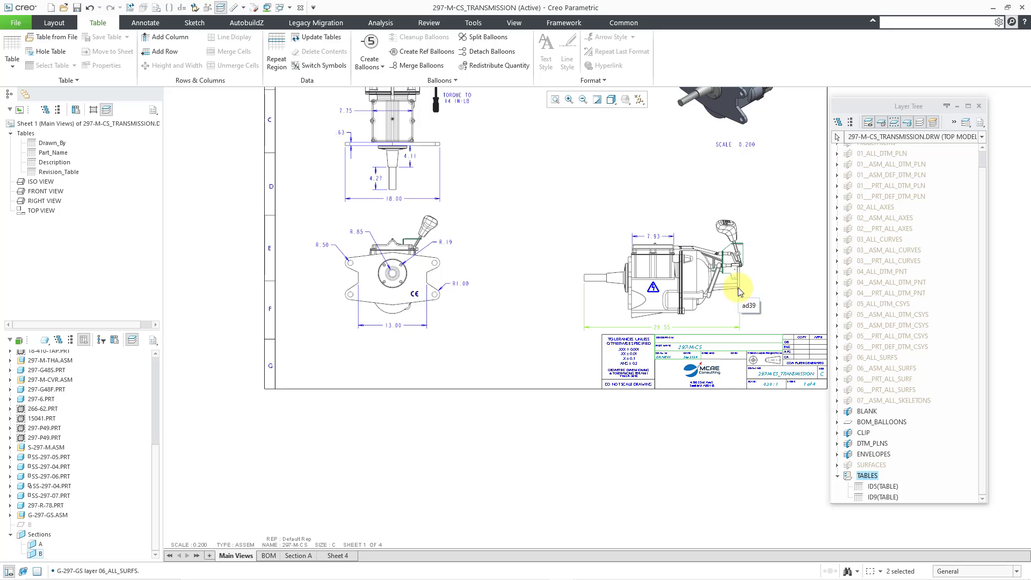
{"action": "mouse_move", "coordinate": [738, 288]}
{"action": "middle_mouse_down"}
{"action": "mouse_move", "coordinate": [741, 357]}
{"action": "mouse_move", "coordinate": [727, 354]}
{"action": "middle_mouse_up"}
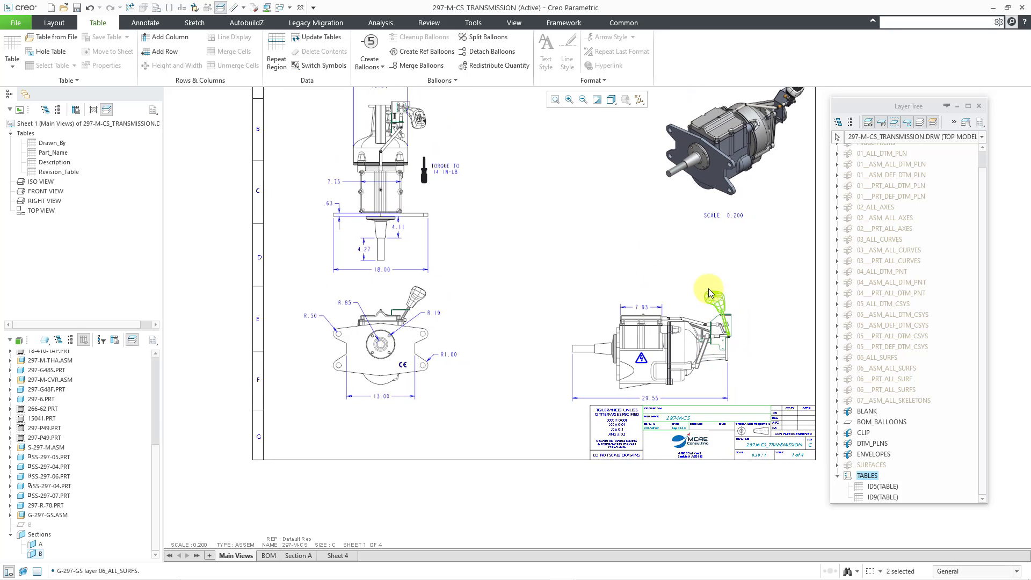
{"action": "left_click", "coordinate": [682, 327]}
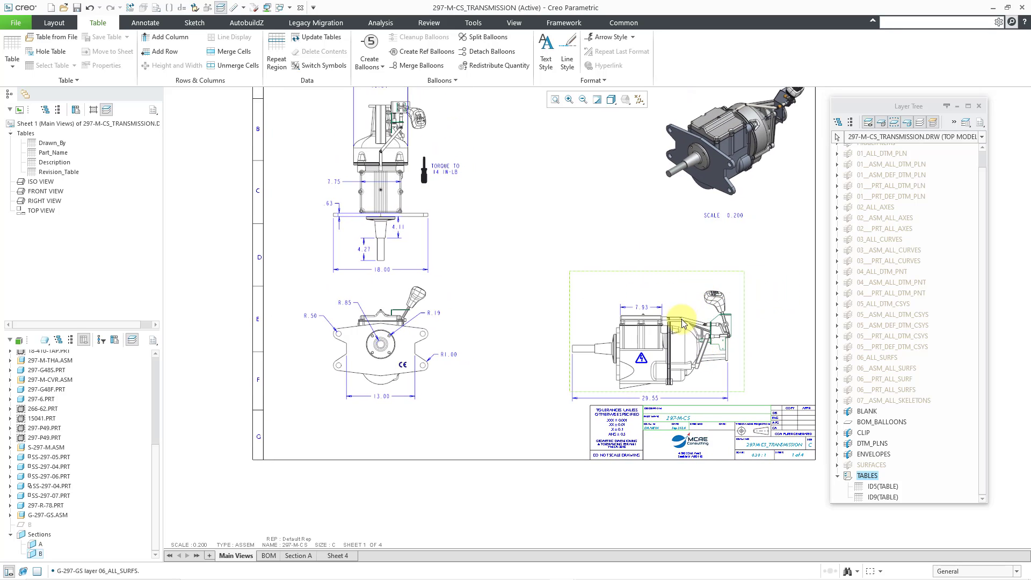
{"action": "scroll", "coordinate": [686, 361], "scroll_direction": "down", "scroll_amount": 1}
{"action": "scroll", "coordinate": [686, 361], "scroll_direction": "down", "scroll_amount": 2}
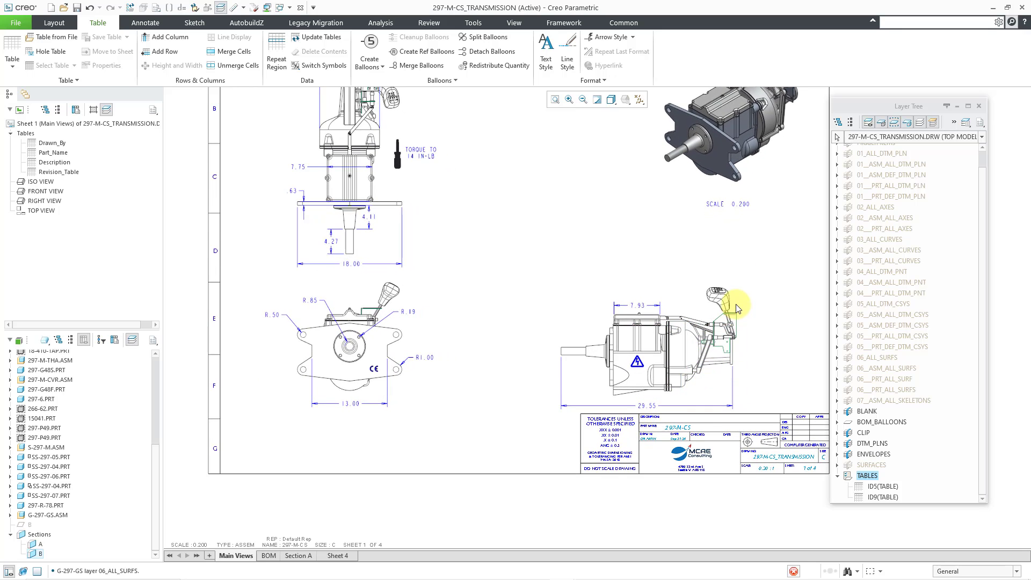
Close the layer tree and search the transmission drawing for all Drawing Symbol items with the Search Tool
{"action": "middle_click_drag", "start_coordinate": [735, 305], "coordinate": [736, 335]}
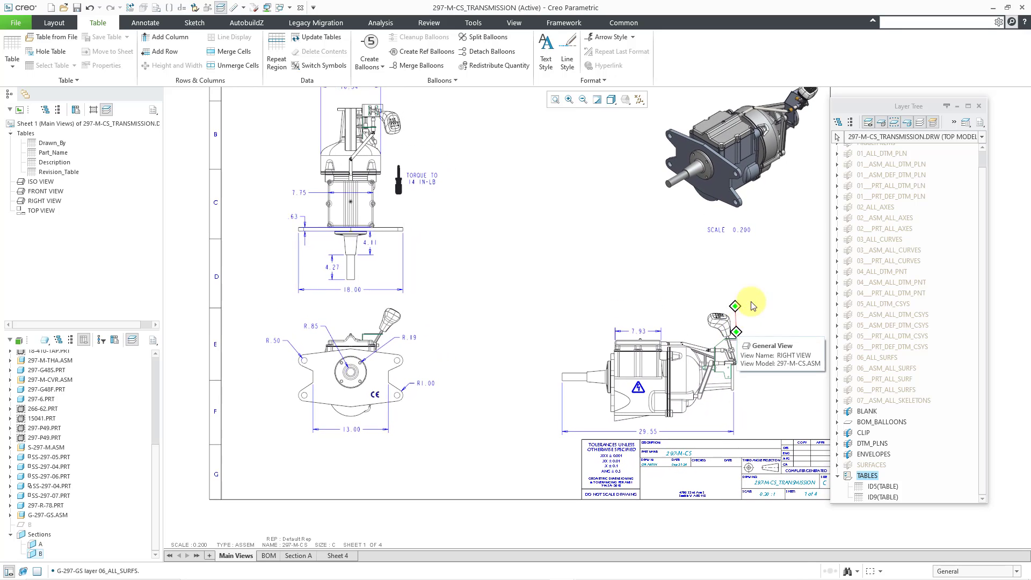
{"action": "left_click", "coordinate": [980, 107]}
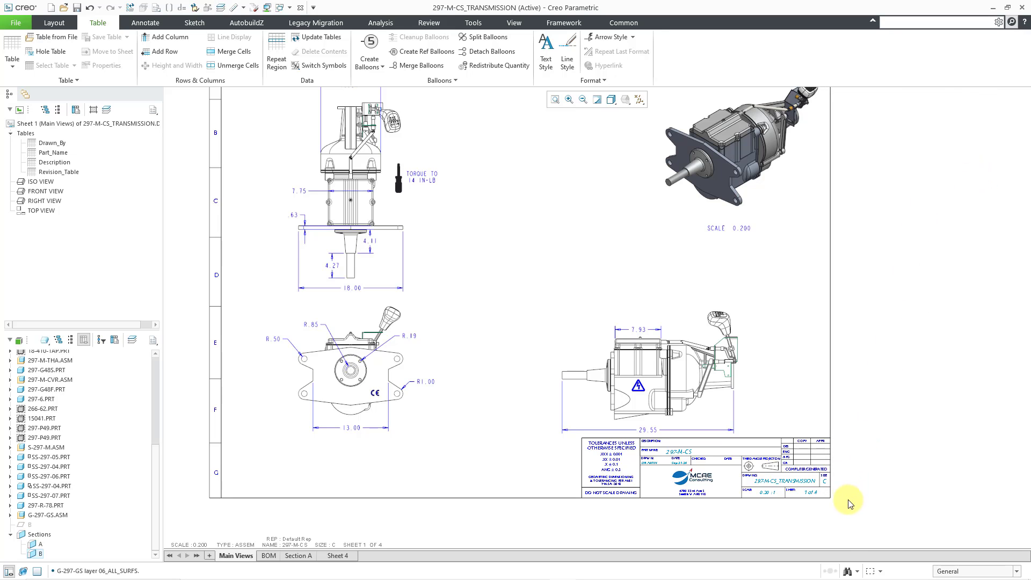
{"action": "left_click", "coordinate": [849, 571]}
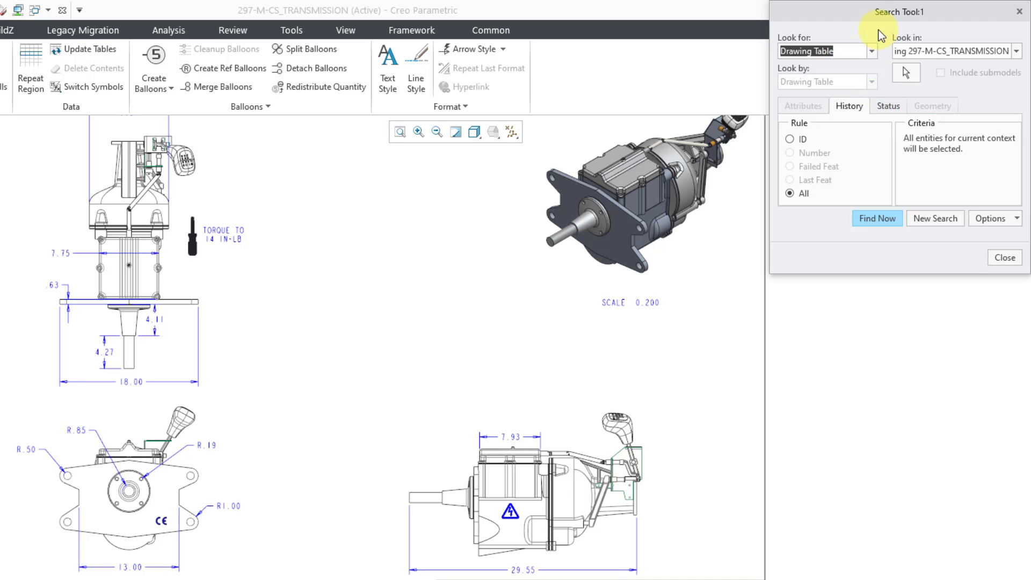
{"action": "left_click", "coordinate": [872, 52]}
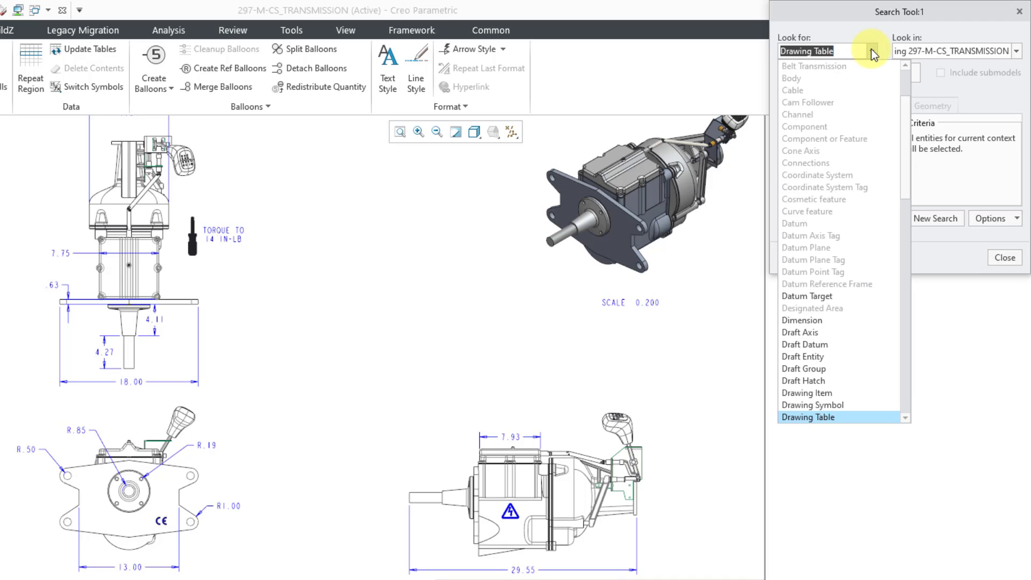
{"action": "left_click", "coordinate": [845, 407]}
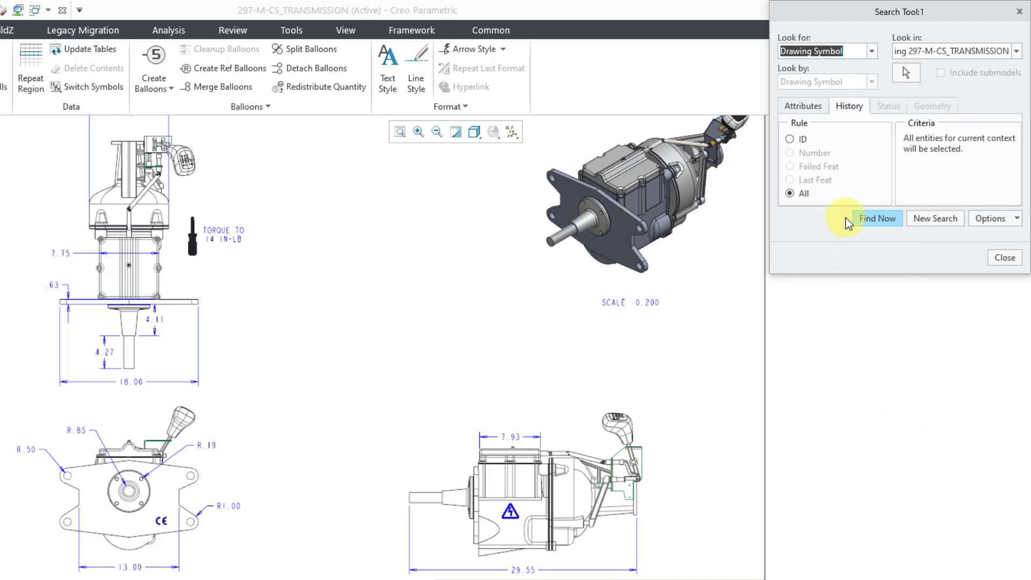
{"action": "left_click", "coordinate": [873, 219]}
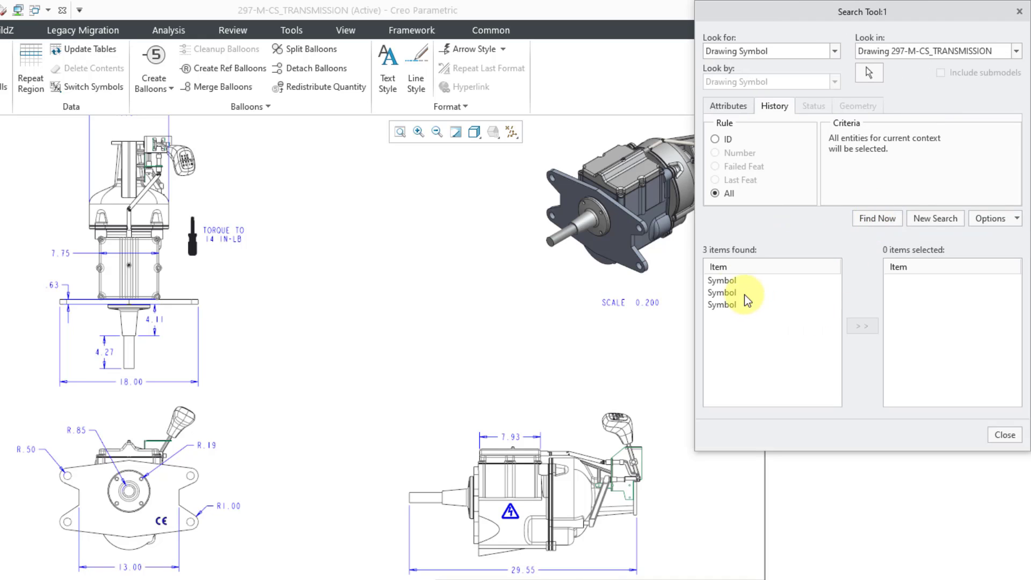
Add all the found drawing symbols to the search's selected items
{"action": "left_click", "coordinate": [732, 282]}
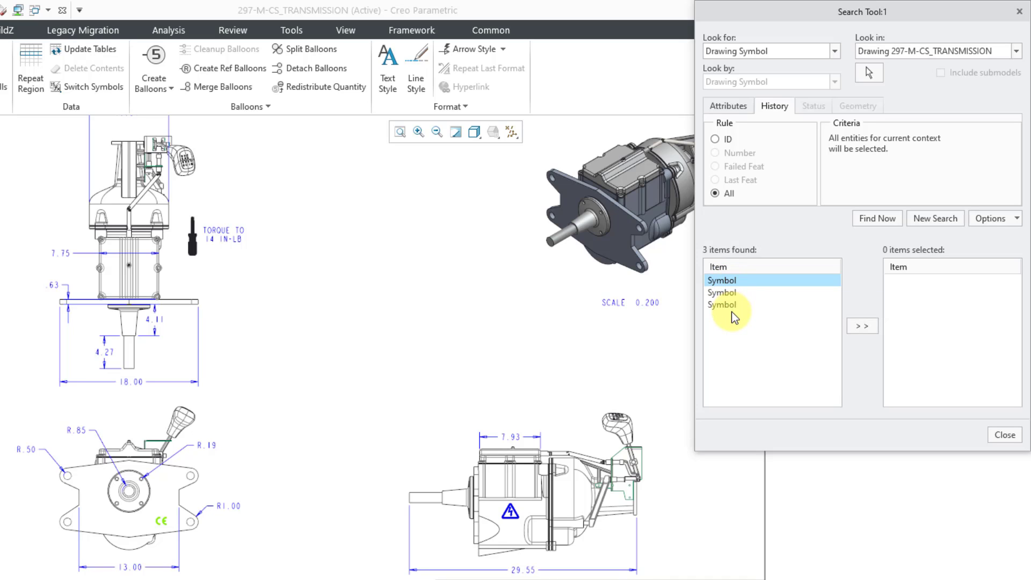
{"action": "left_click", "coordinate": [730, 308], "text": "shift"}
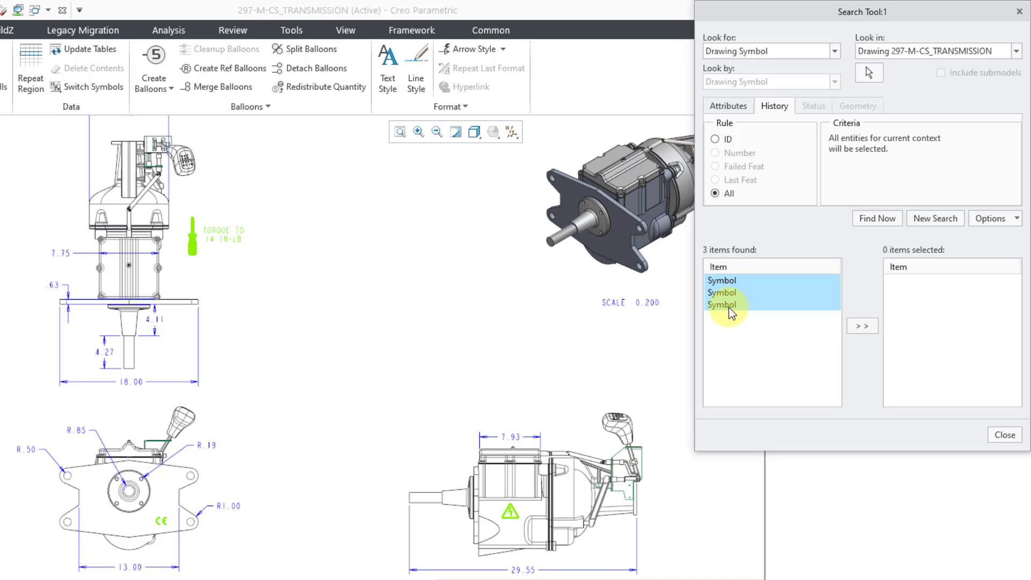
{"action": "left_click", "coordinate": [861, 328]}
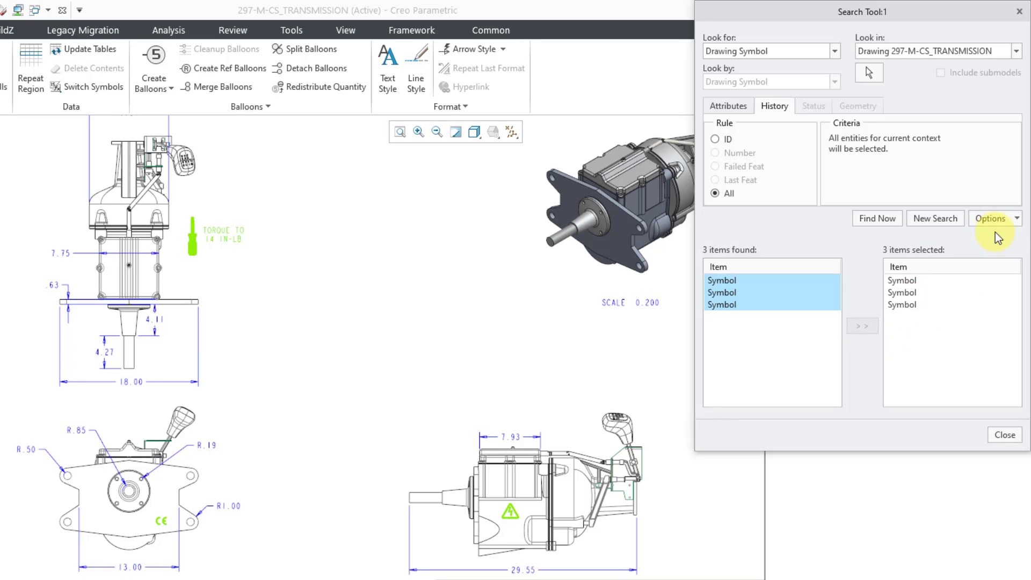
Save the symbol search query as the rules of a layer named SYMBOLS and close the Search Tool
{"action": "left_click", "coordinate": [1011, 220]}
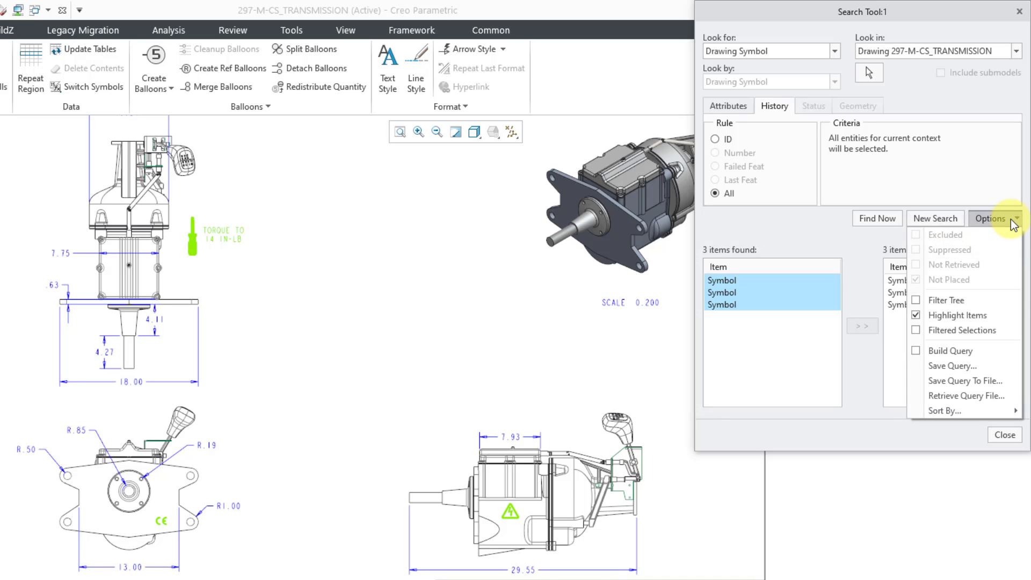
{"action": "left_click", "coordinate": [959, 369]}
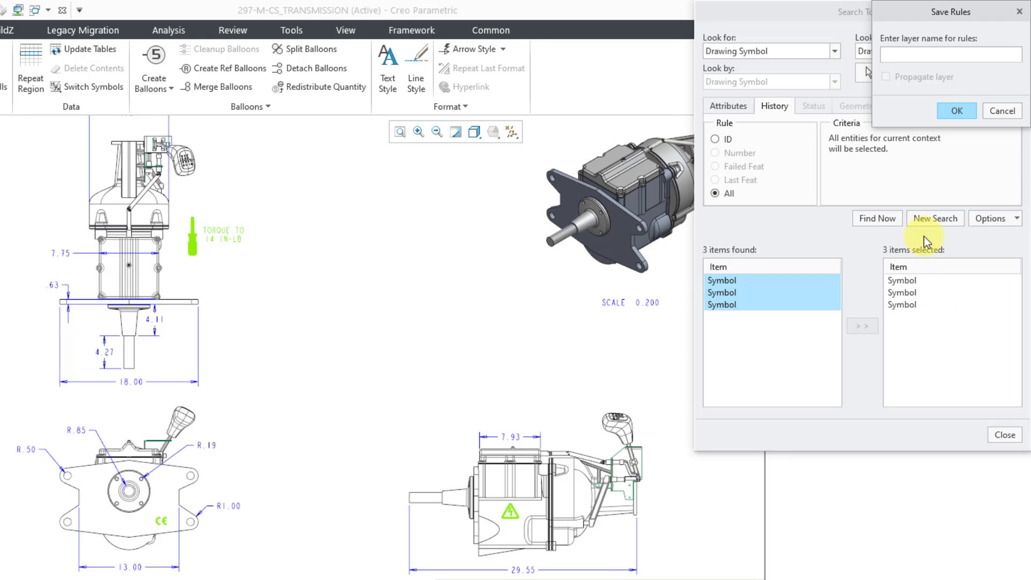
{"action": "type", "text": "SYMBOLS"}
{"action": "left_click", "coordinate": [956, 110]}
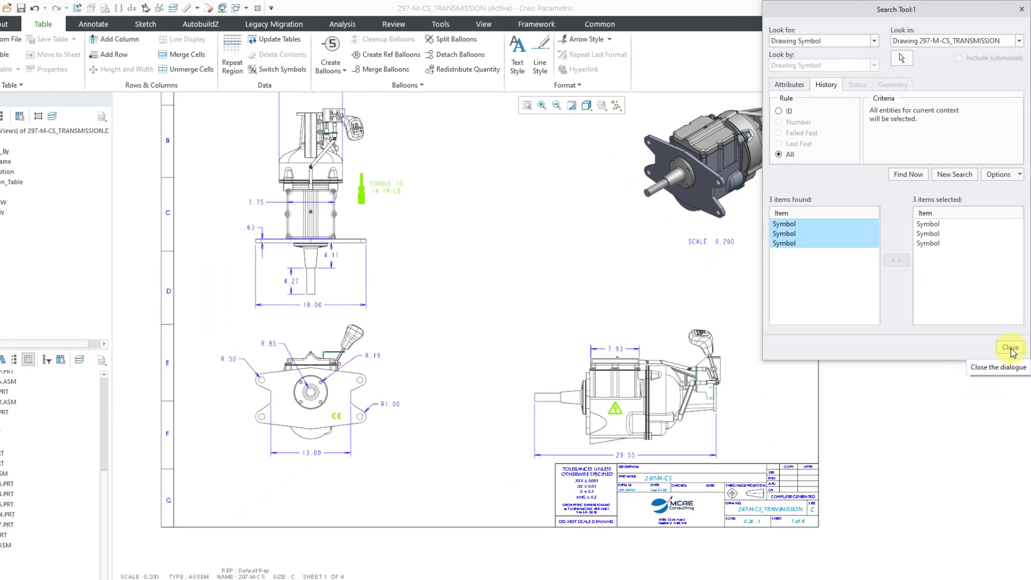
{"action": "left_click", "coordinate": [1005, 434]}
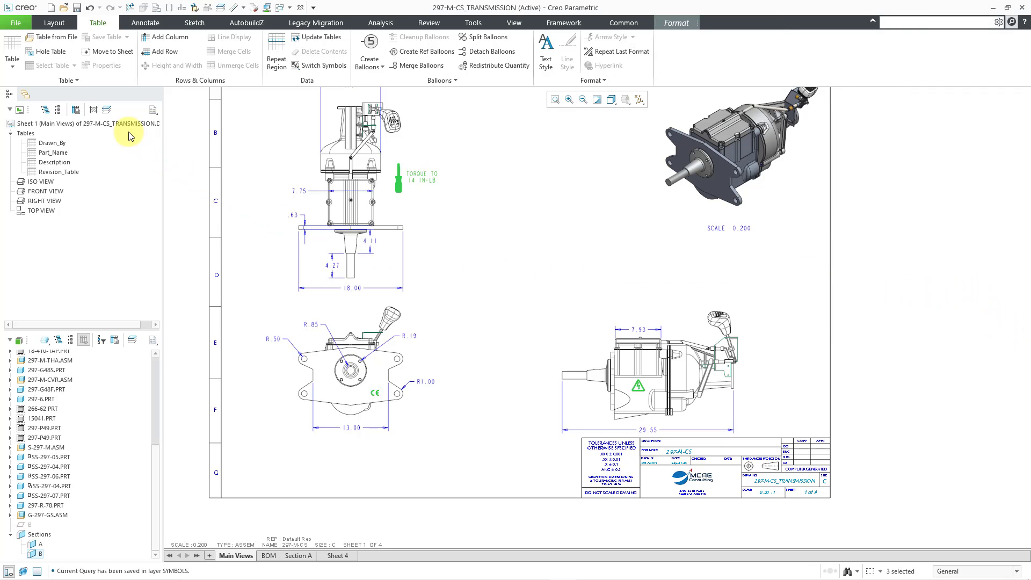
Reopen the drawing's layer tree and expand the SYMBOLS layer to examine its contents
{"action": "left_click", "coordinate": [108, 111]}
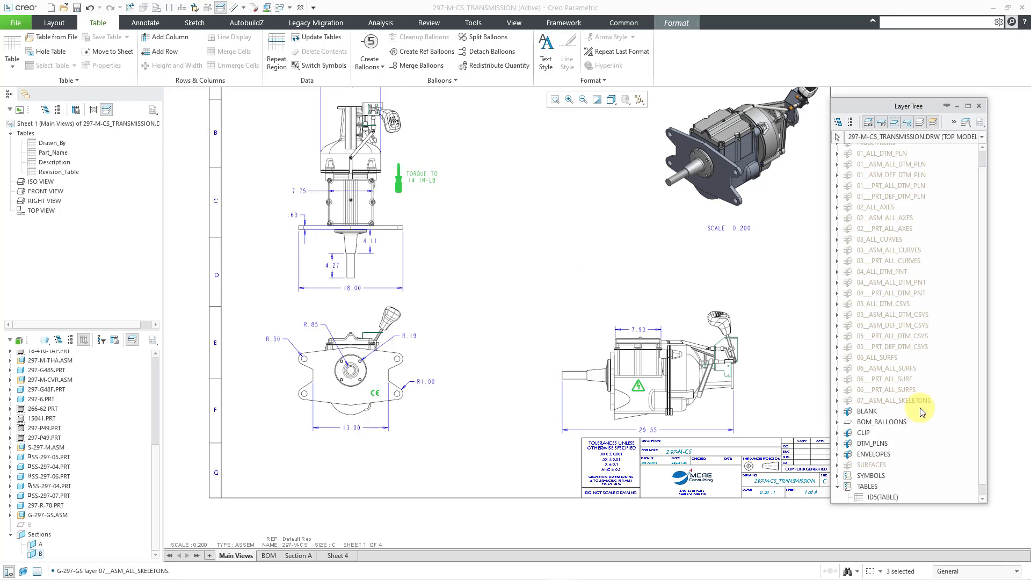
{"action": "left_click", "coordinate": [838, 466]}
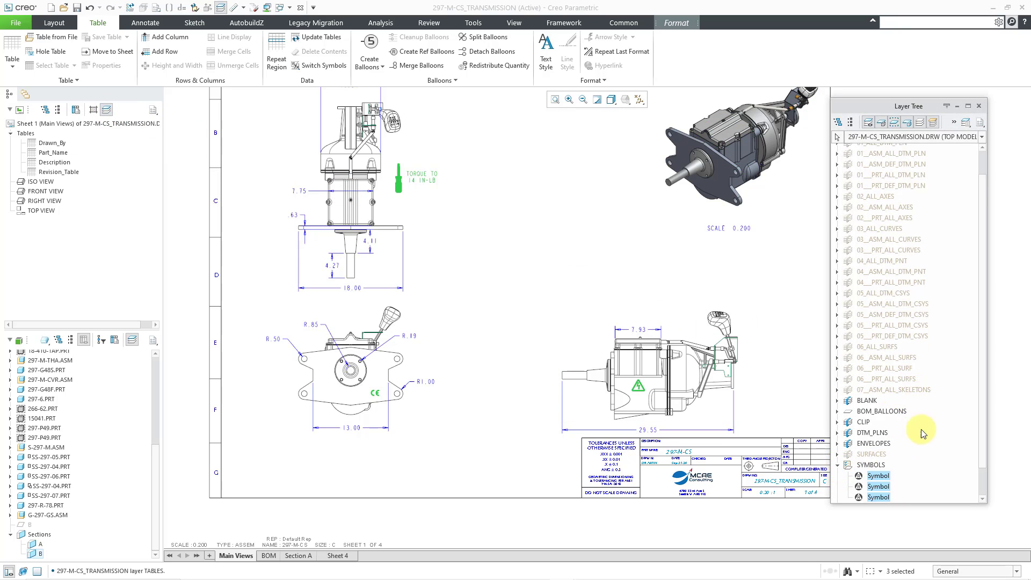
{"action": "scroll", "coordinate": [913, 428], "scroll_direction": "down", "scroll_amount": 1}
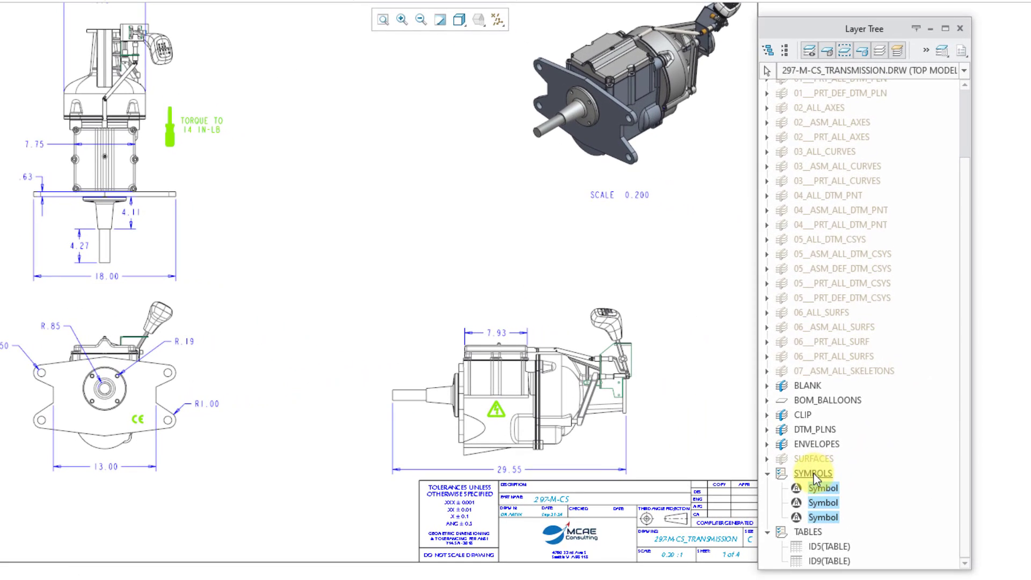
Review the SYMBOLS layer's properties and contents, leaving the definition without making changes
{"action": "right_click", "coordinate": [814, 473]}
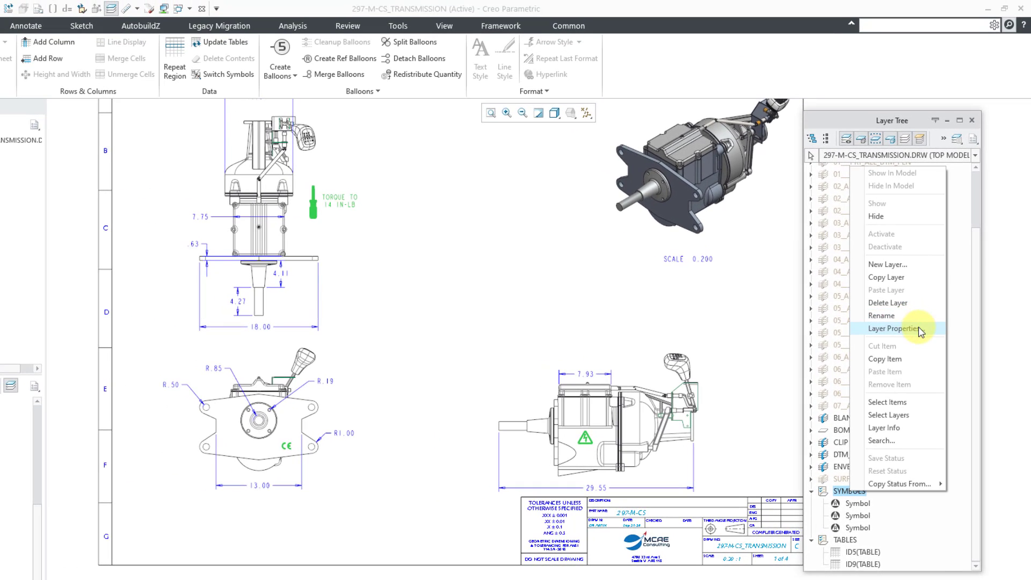
{"action": "left_click", "coordinate": [921, 332]}
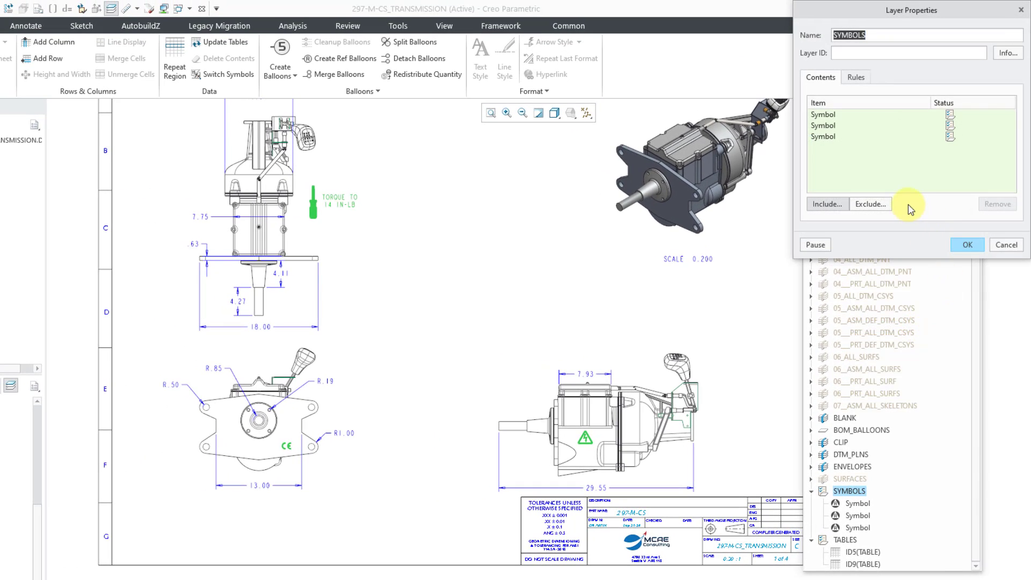
{"action": "left_click", "coordinate": [1006, 245]}
{"action": "right_click", "coordinate": [861, 492]}
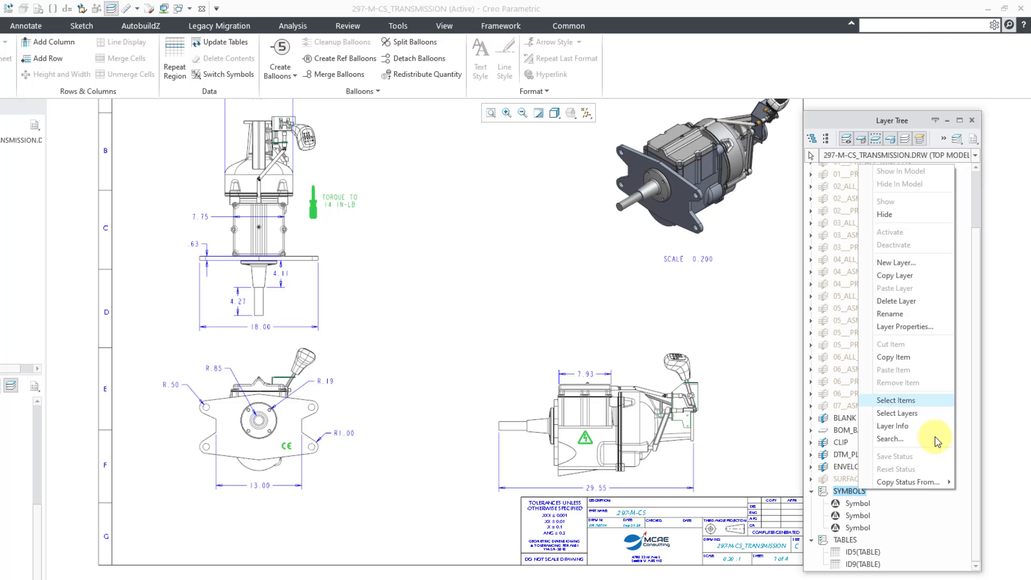
{"action": "left_click", "coordinate": [934, 524]}
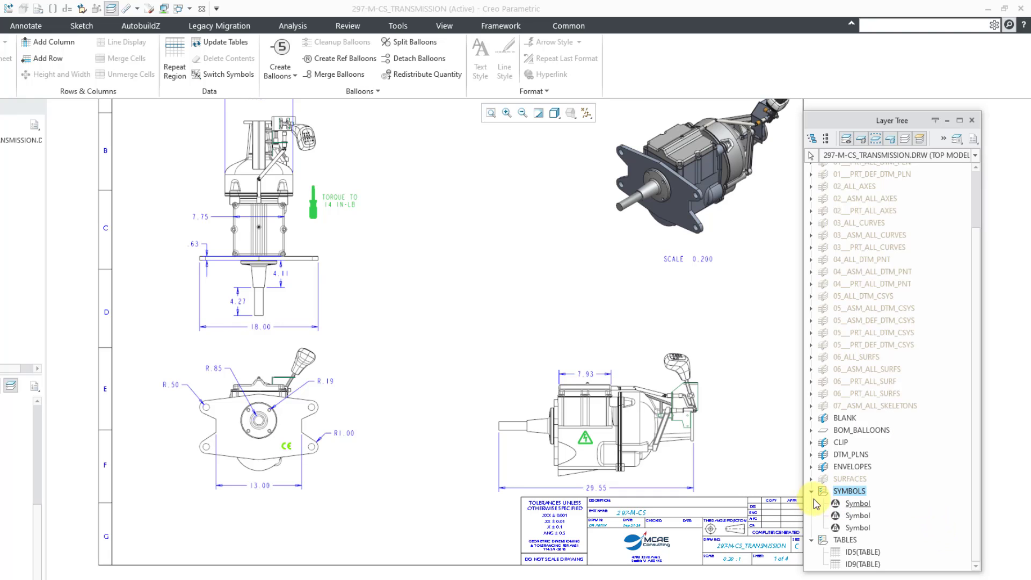
Create an empty drawing layer with its default name and make it the active layer
{"action": "left_click", "coordinate": [811, 492]}
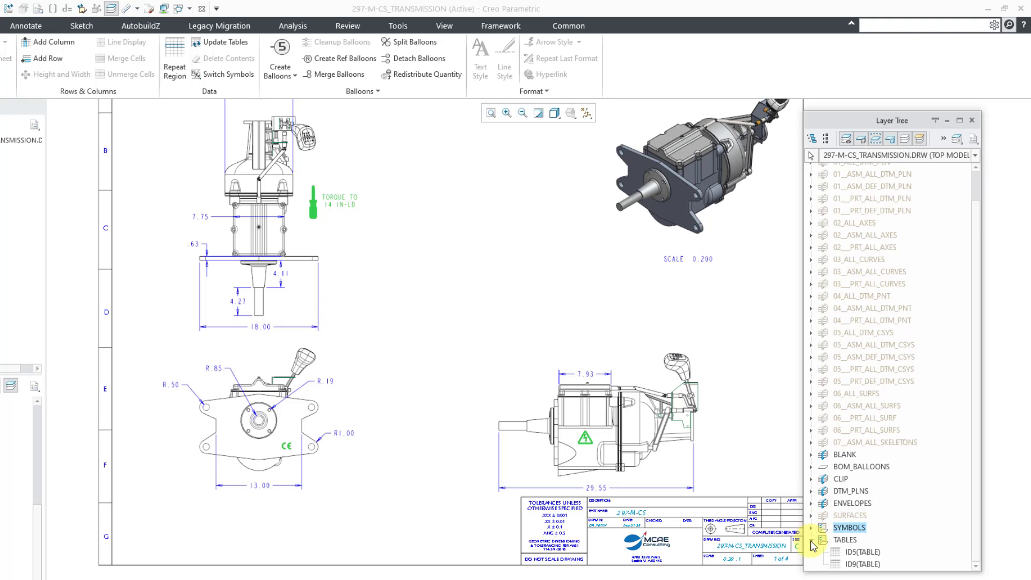
{"action": "left_click", "coordinate": [812, 540]}
{"action": "right_click", "coordinate": [911, 518]}
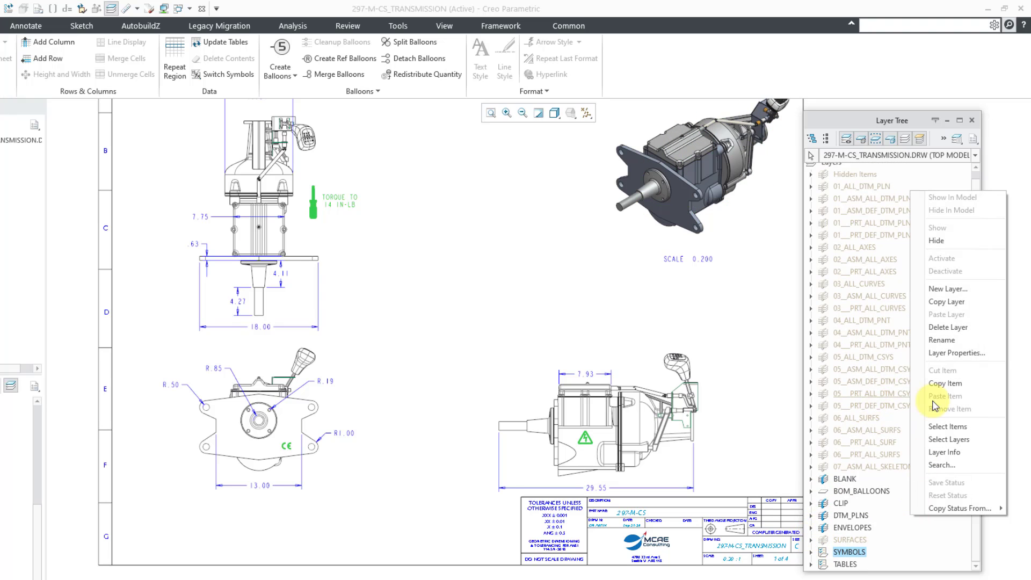
{"action": "left_click", "coordinate": [948, 290]}
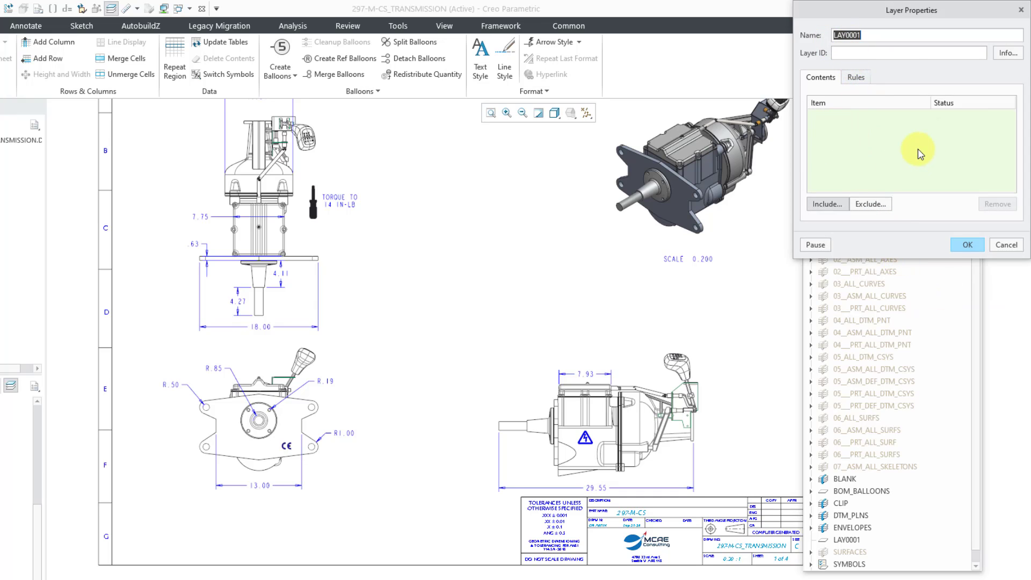
{"action": "left_click", "coordinate": [968, 245]}
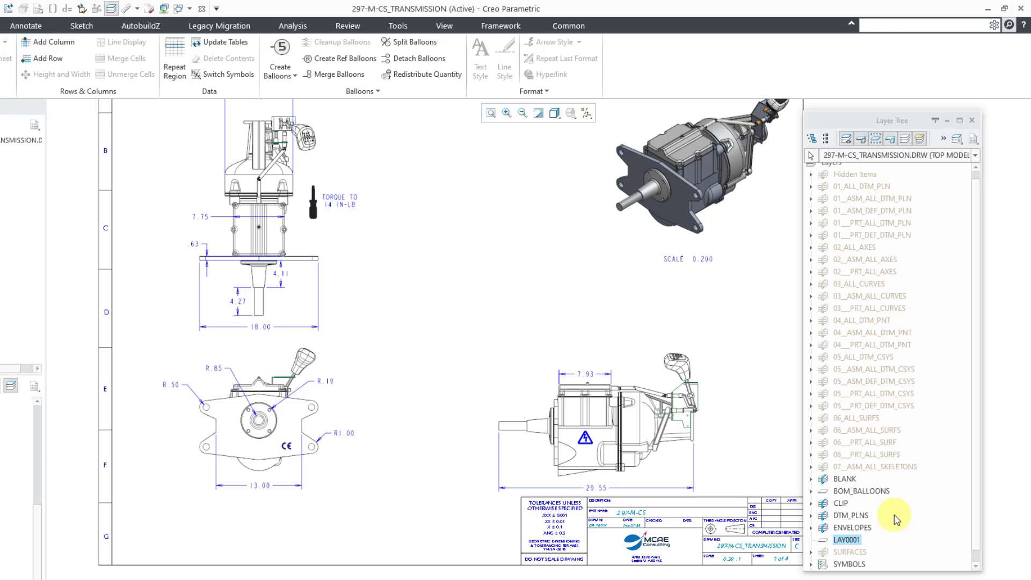
{"action": "right_click", "coordinate": [855, 542]}
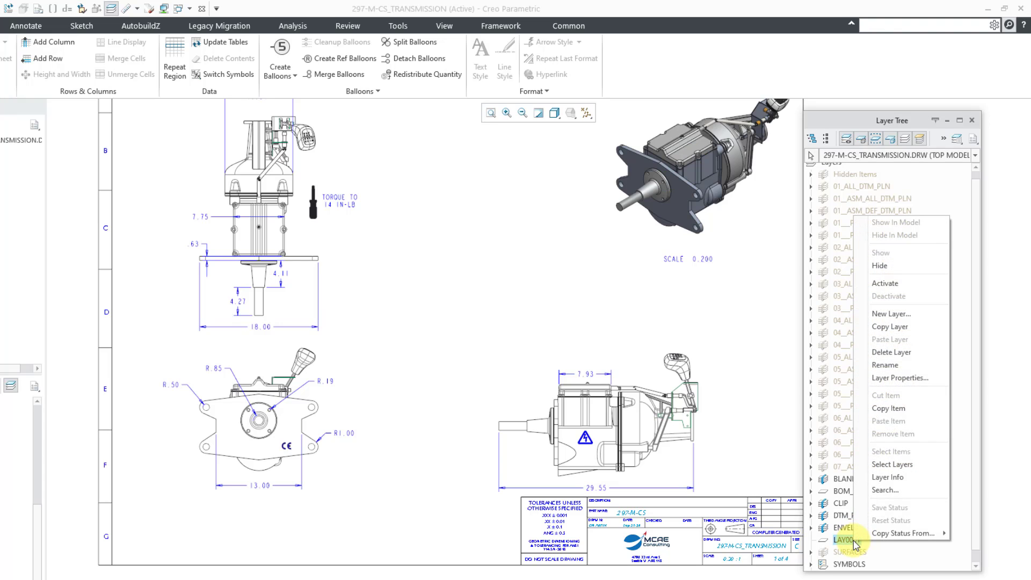
{"action": "left_click", "coordinate": [901, 289]}
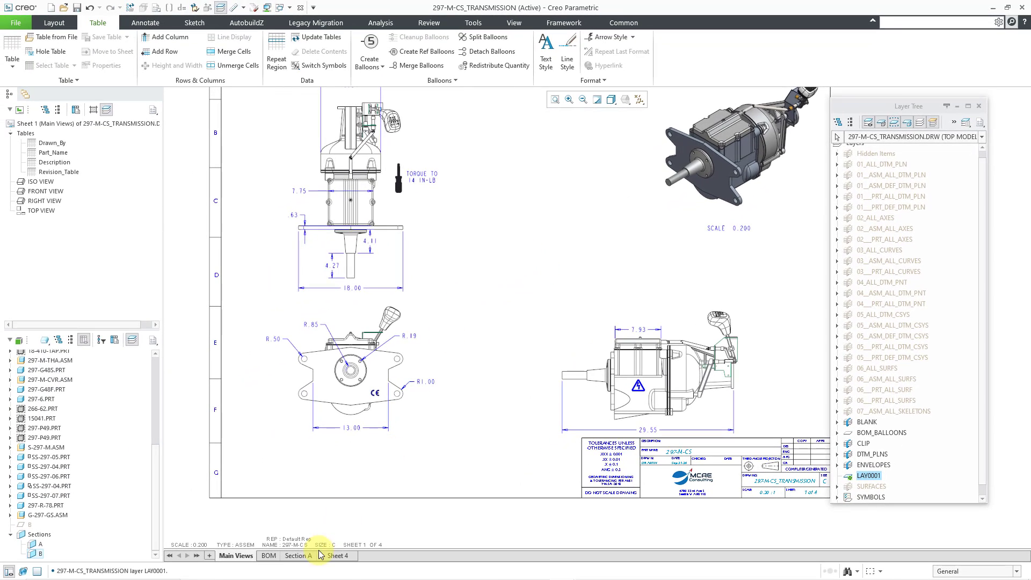
On Sheet 4, start an unattached note and place it in the open area below the views, above the title block
{"action": "left_click", "coordinate": [335, 556]}
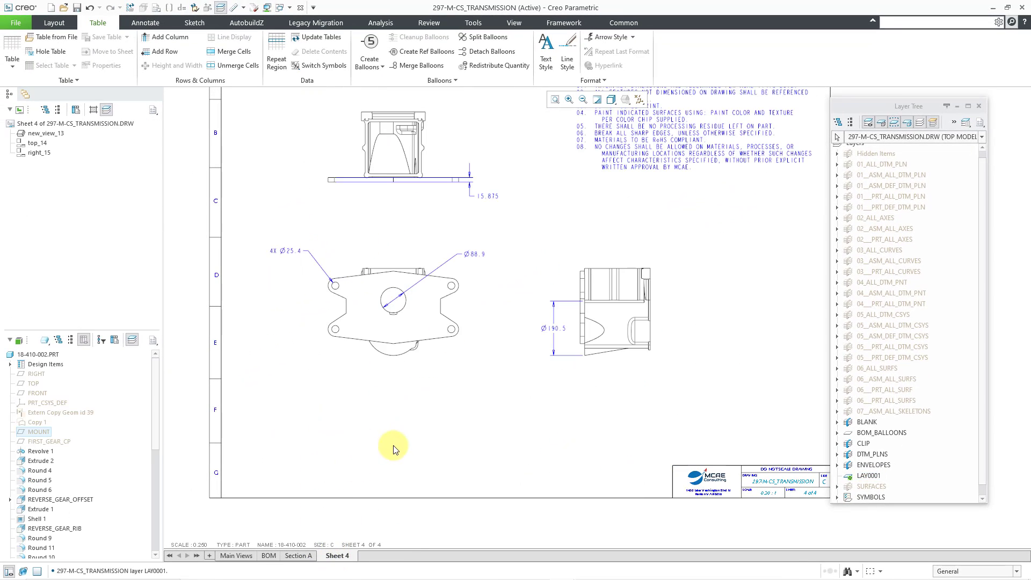
{"action": "scroll", "coordinate": [518, 443], "scroll_direction": "down", "scroll_amount": 1}
{"action": "scroll", "coordinate": [537, 376], "scroll_direction": "up", "scroll_amount": 3}
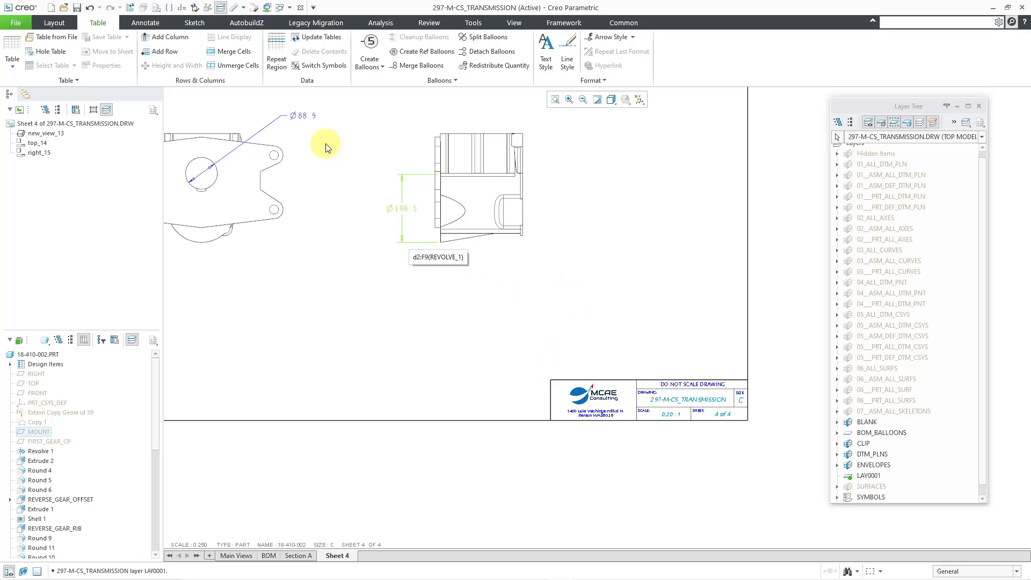
{"action": "left_click", "coordinate": [155, 24]}
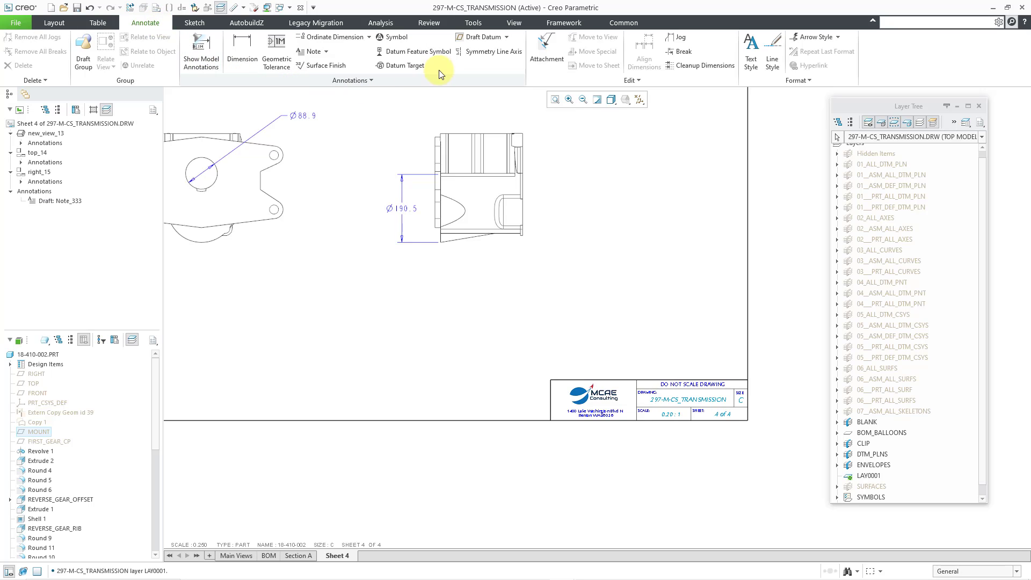
{"action": "left_click", "coordinate": [326, 52]}
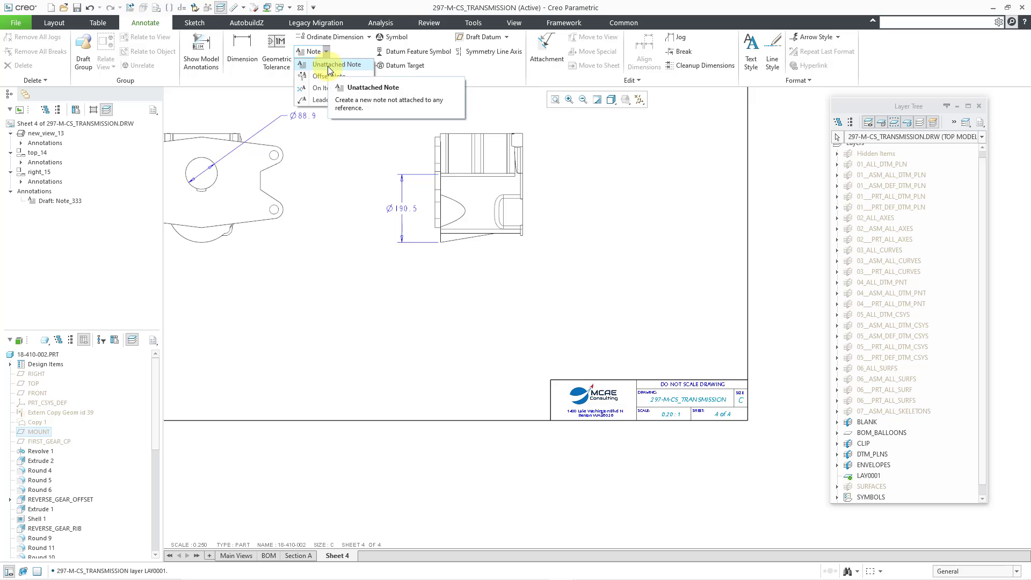
{"action": "left_click", "coordinate": [334, 64]}
{"action": "left_click", "coordinate": [347, 275]}
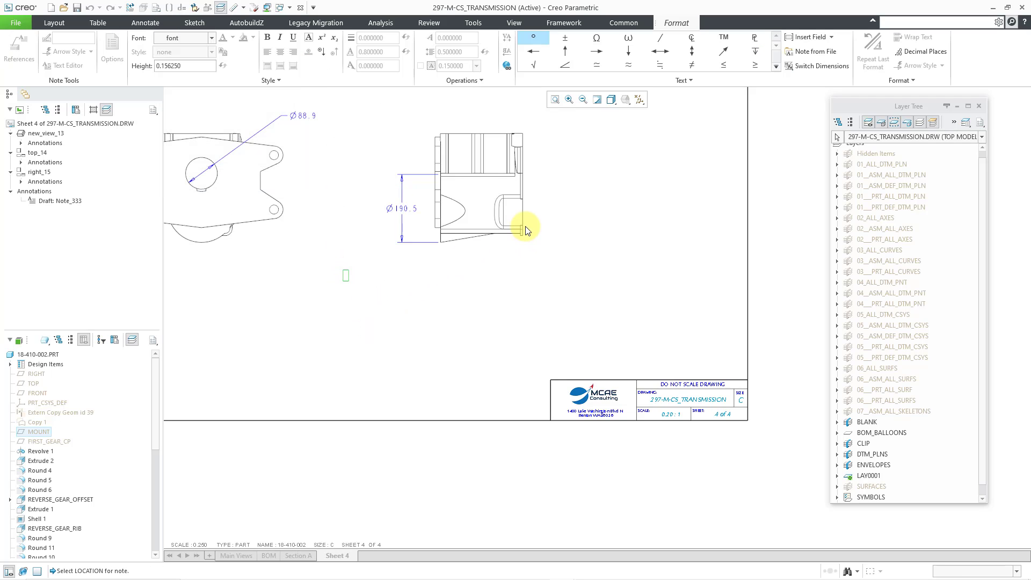
Fill the note with the text from proprietary.txt and finish it
{"action": "left_click", "coordinate": [815, 53]}
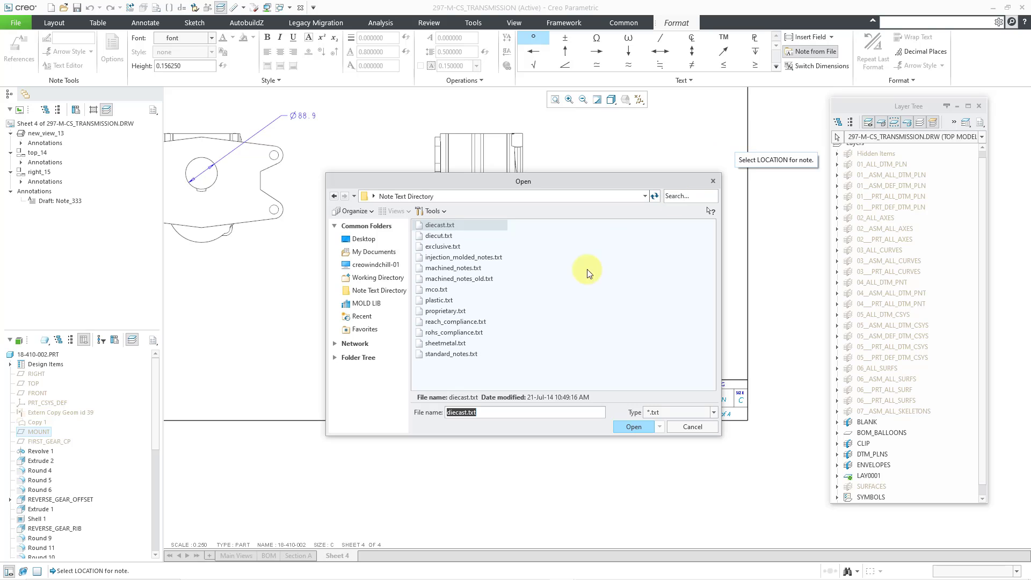
{"action": "double_click", "coordinate": [460, 312]}
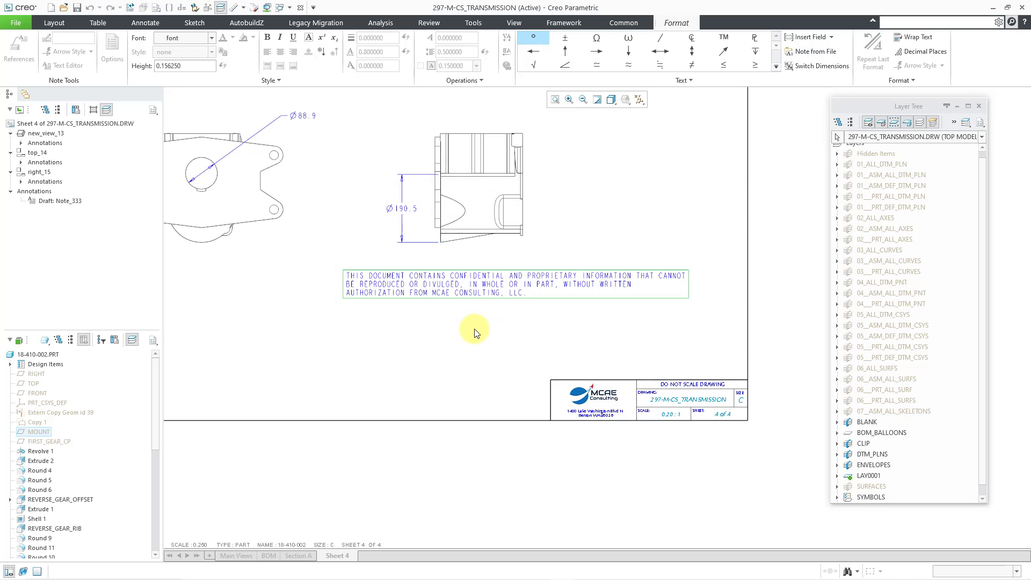
{"action": "left_click", "coordinate": [476, 332]}
{"action": "left_click", "coordinate": [485, 330]}
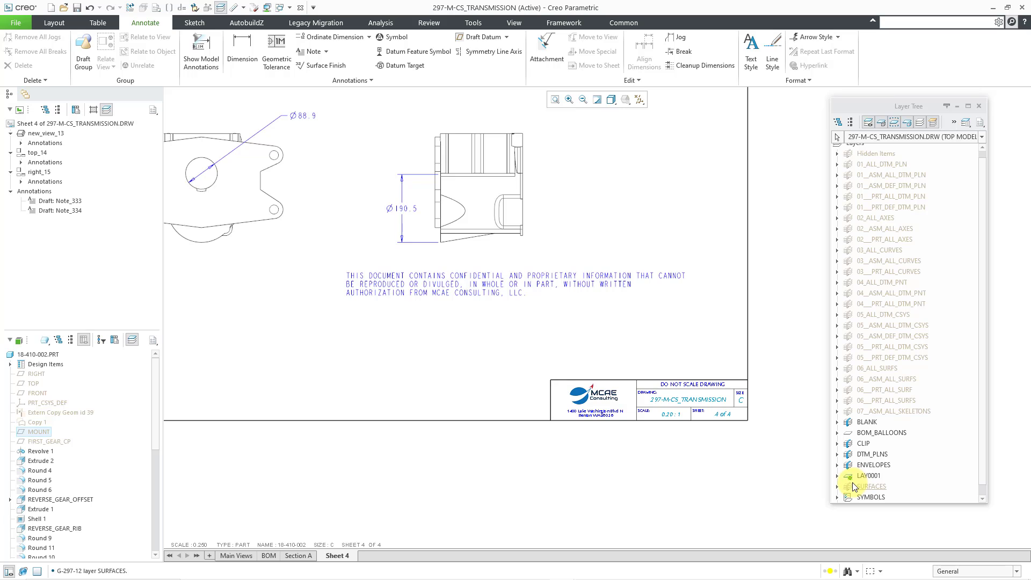
Review the properties and contents of the LAY0001 layer, leaving its definition without changes
{"action": "right_click", "coordinate": [874, 476]}
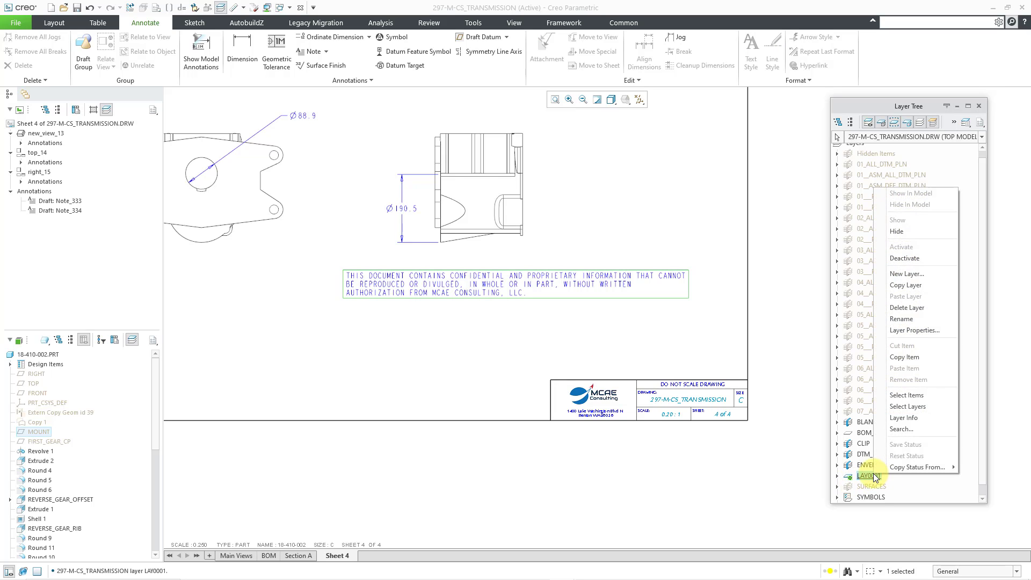
{"action": "left_click", "coordinate": [918, 332]}
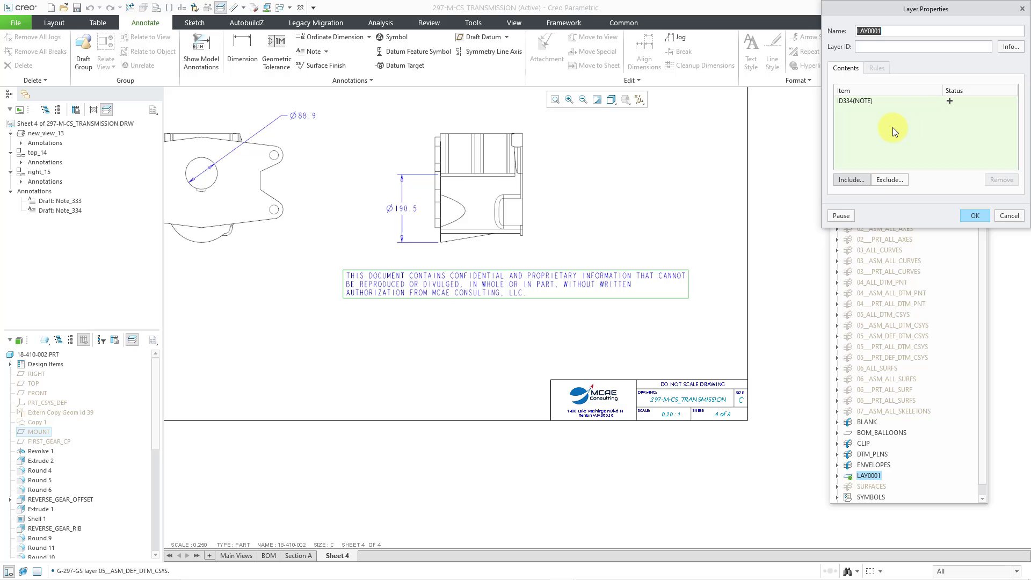
{"action": "left_click", "coordinate": [724, 347]}
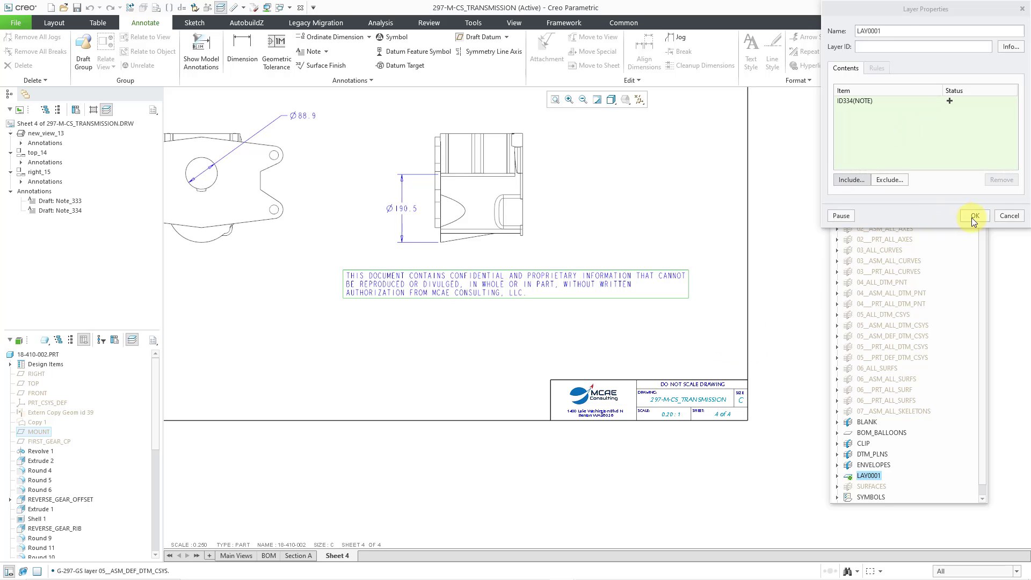
{"action": "left_click", "coordinate": [1001, 217]}
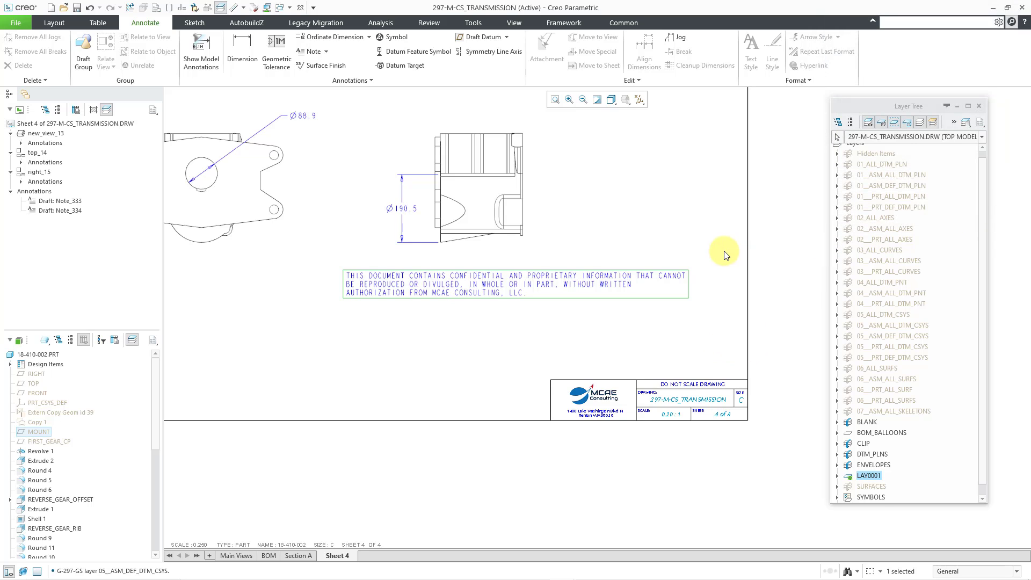
{"action": "left_click", "coordinate": [597, 100]}
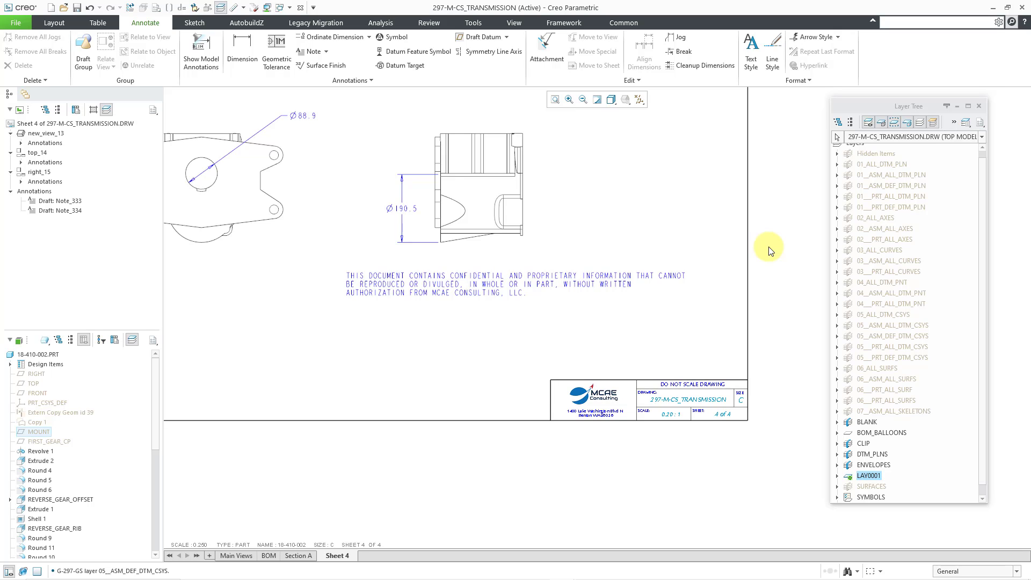
Hide the LAY0001 layer and show it again
{"action": "left_click", "coordinate": [877, 478]}
{"action": "right_click", "coordinate": [878, 480]}
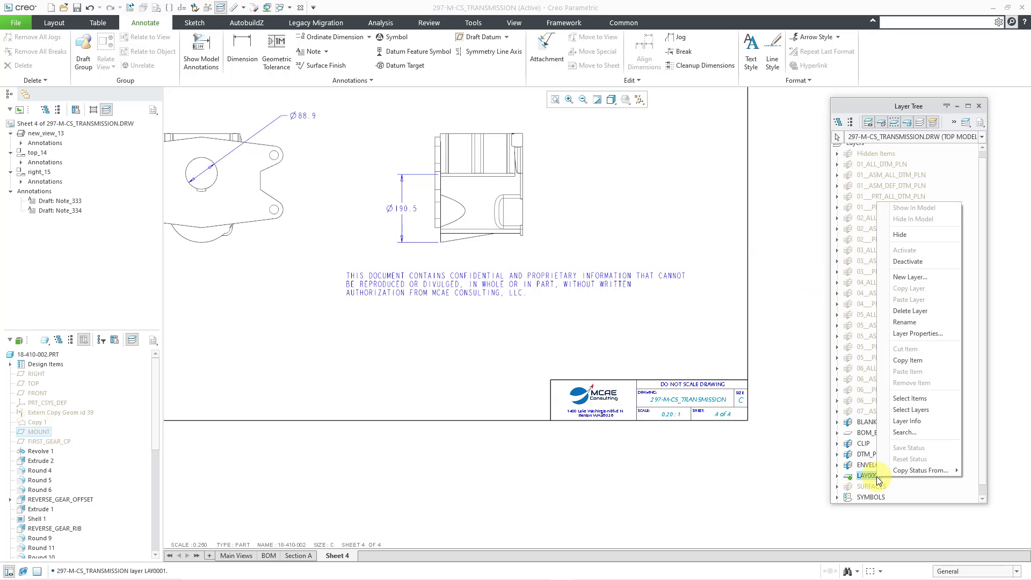
{"action": "left_click", "coordinate": [912, 234]}
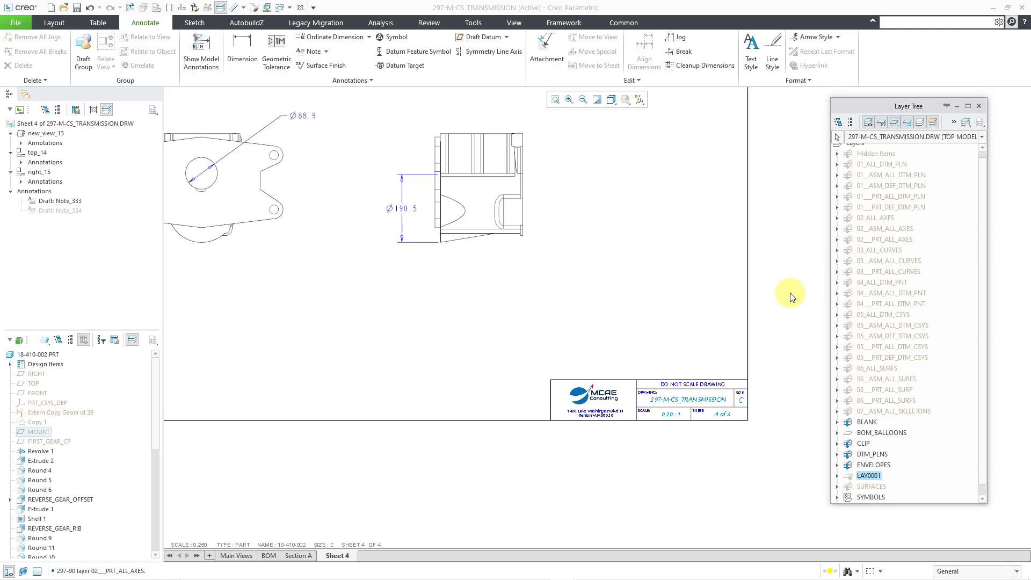
{"action": "right_click", "coordinate": [877, 477]}
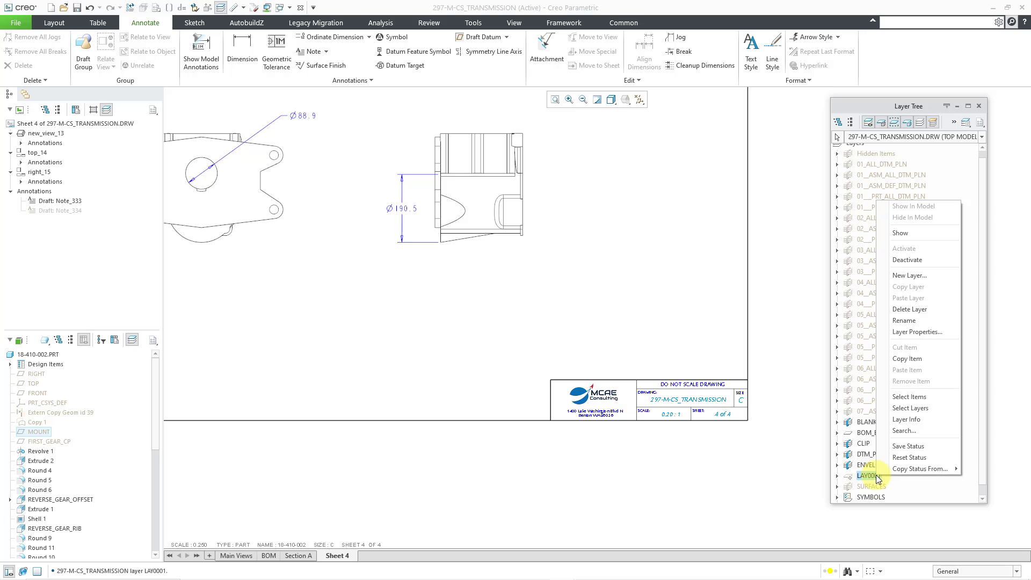
{"action": "left_click", "coordinate": [902, 237]}
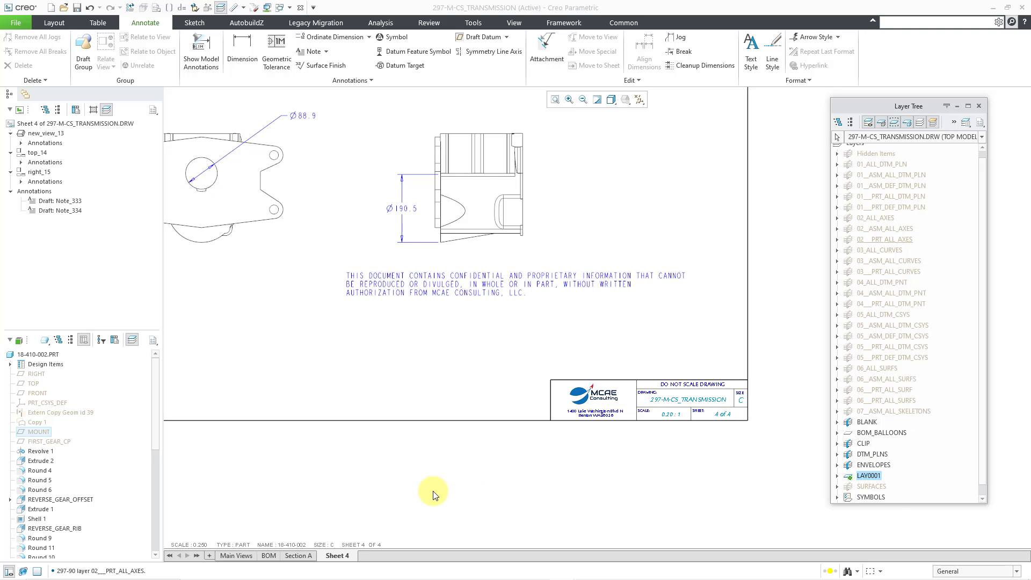
On the BOM sheet, isolate the BOM_BALLOONS layer
{"action": "left_click", "coordinate": [269, 556]}
{"action": "scroll", "coordinate": [750, 443], "scroll_direction": "down", "scroll_amount": 3}
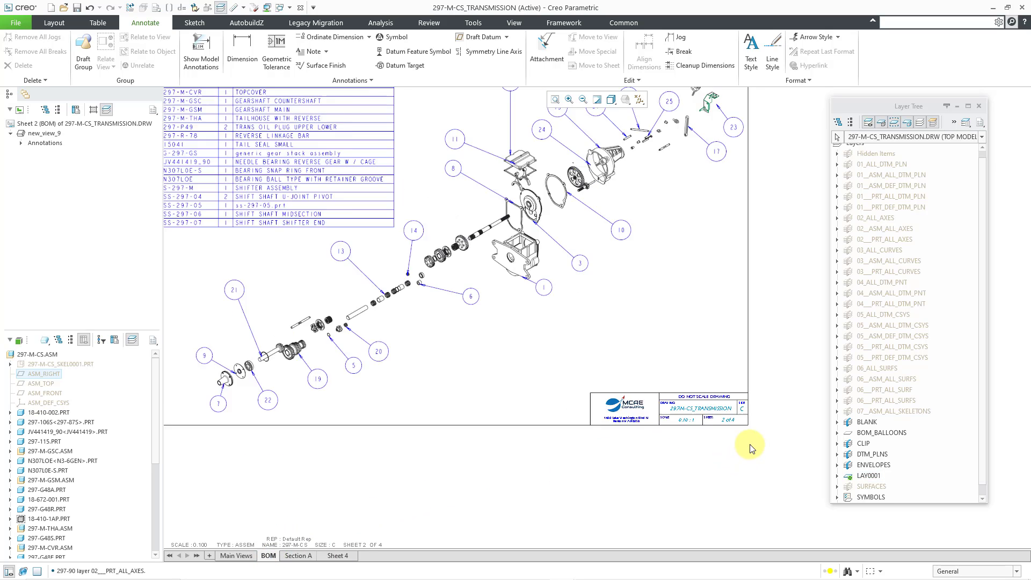
{"action": "scroll", "coordinate": [743, 276], "scroll_direction": "up", "scroll_amount": 1}
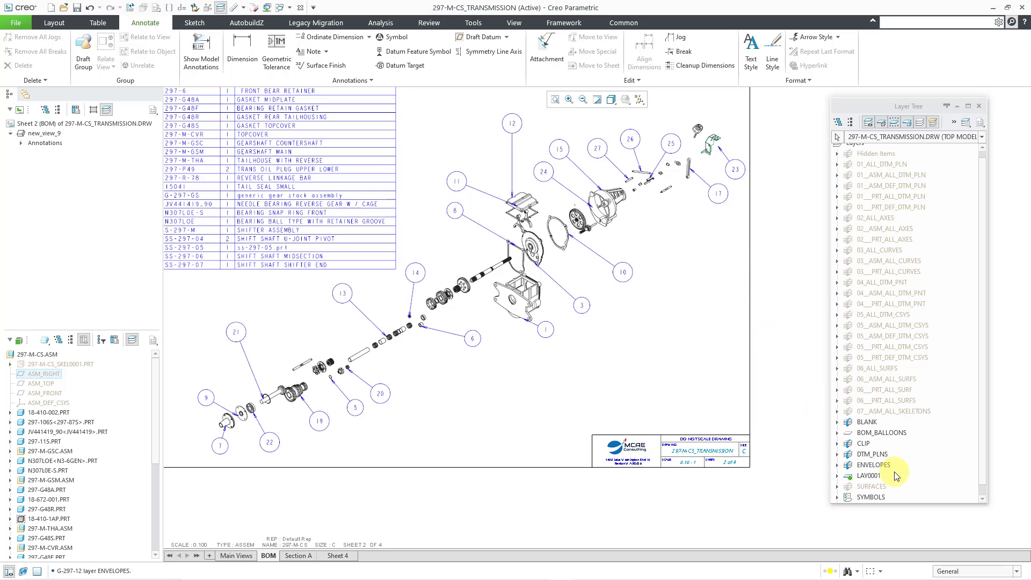
{"action": "left_click", "coordinate": [884, 434]}
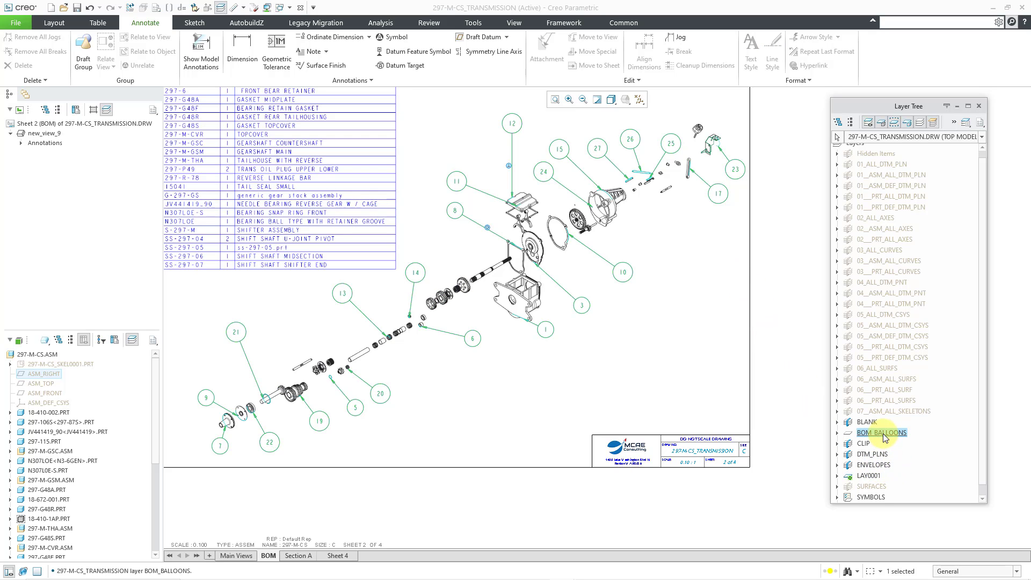
{"action": "left_click", "coordinate": [966, 124]}
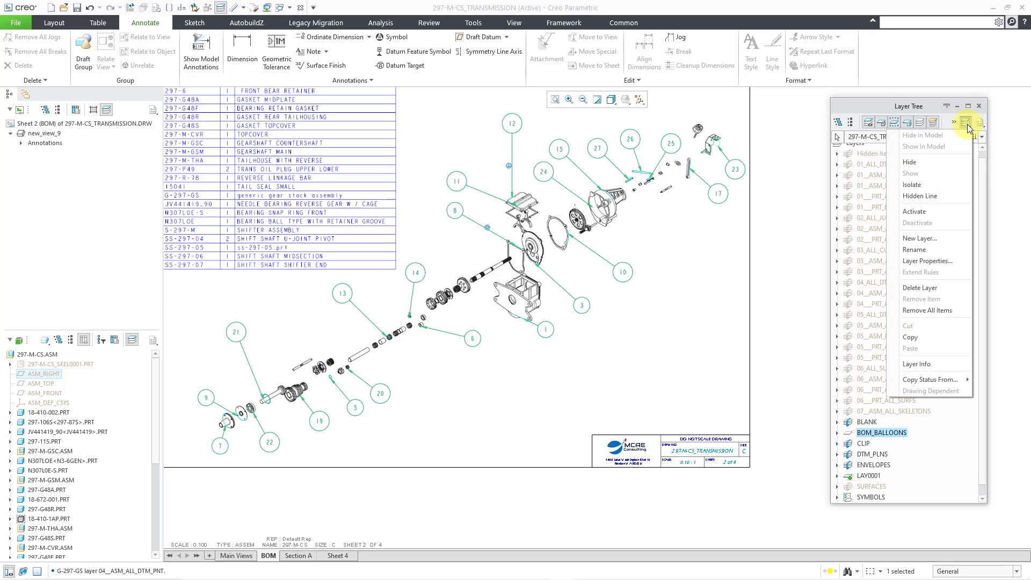
{"action": "left_click", "coordinate": [913, 184]}
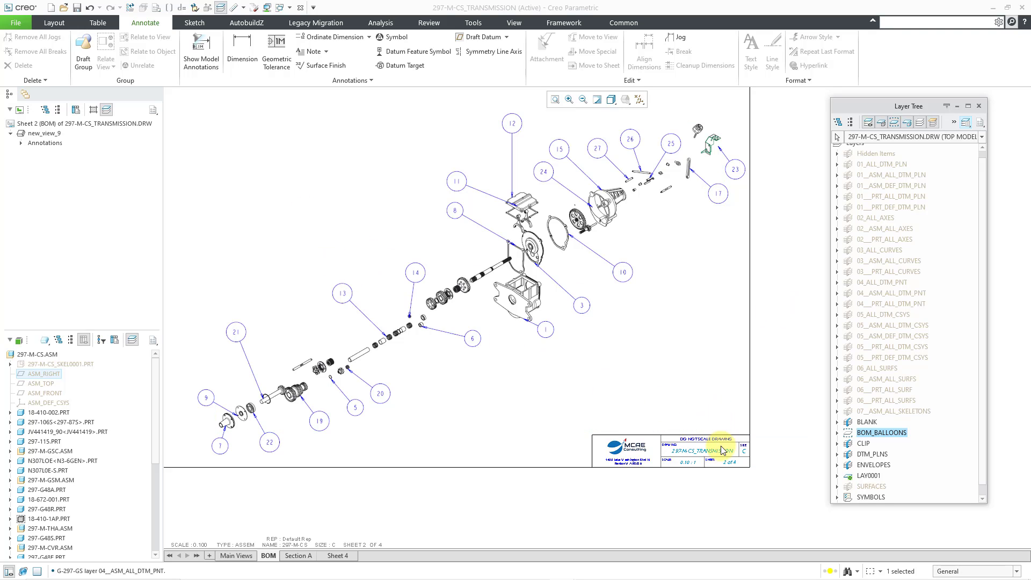
Set the isolated BOM_BALLOONS layer back to the Show status
{"action": "left_click", "coordinate": [884, 438]}
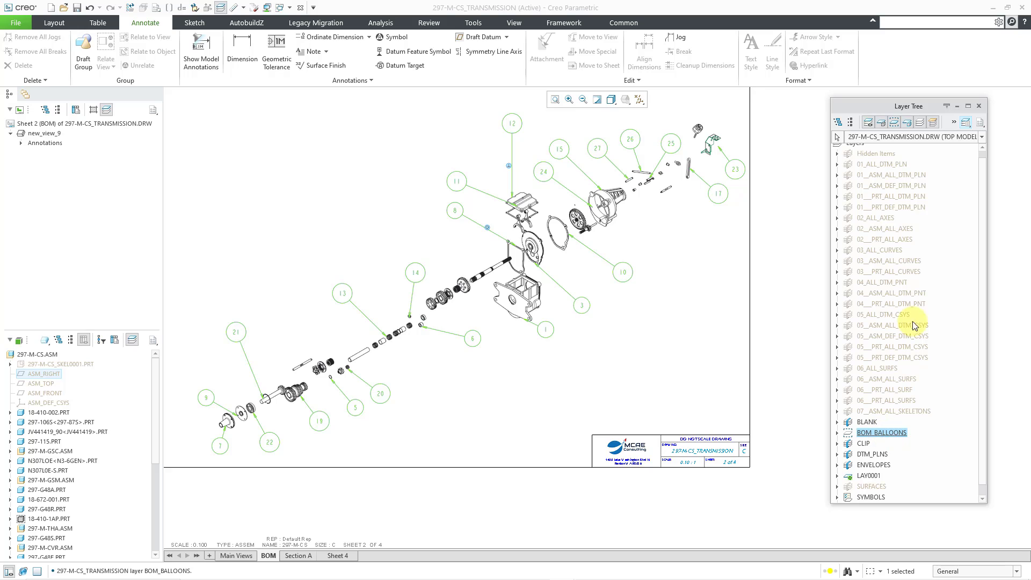
{"action": "left_click", "coordinate": [965, 123]}
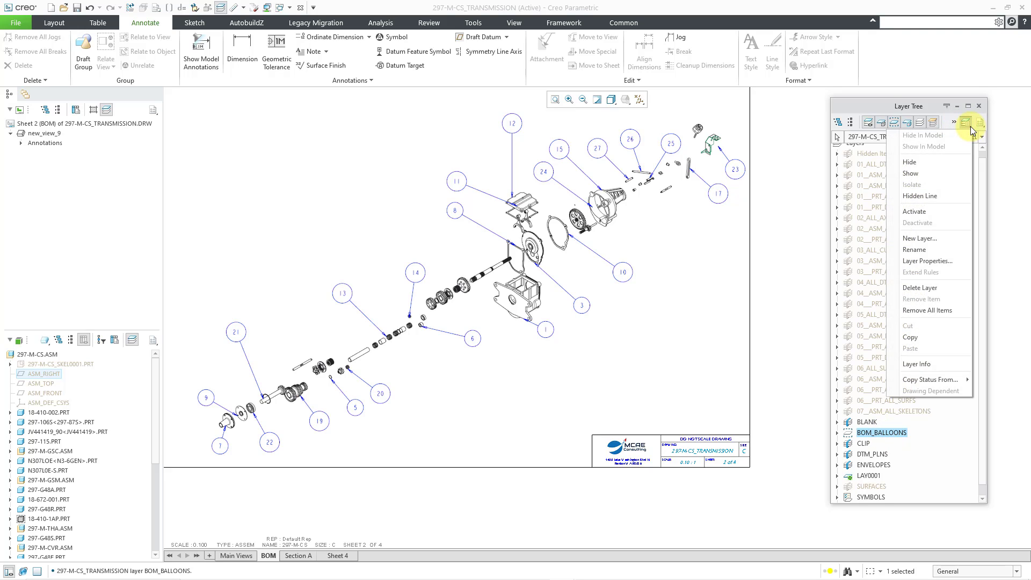
{"action": "left_click", "coordinate": [944, 169]}
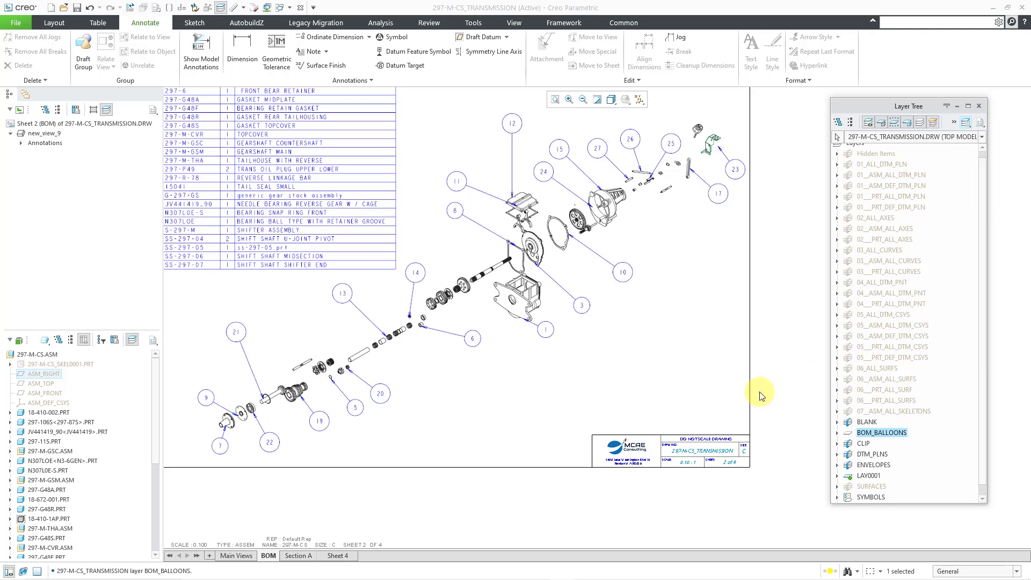
{"action": "left_click", "coordinate": [795, 392]}
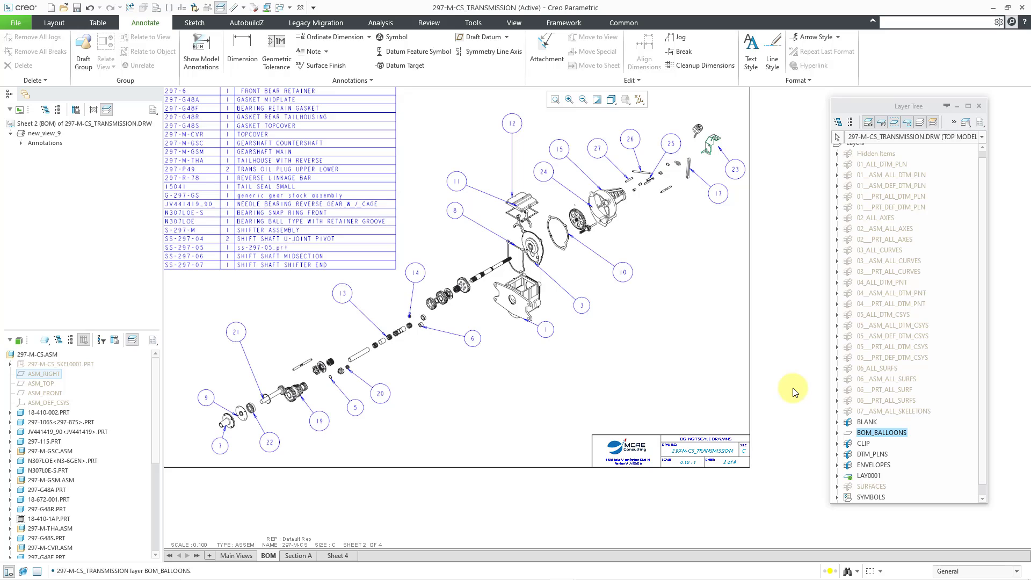
On the Main Views sheet, examine which views and models can be the active layer object, keeping 297-M-CS_TRANSMISSION.DRW selected
{"action": "scroll", "coordinate": [781, 434], "scroll_direction": "up", "scroll_amount": 1}
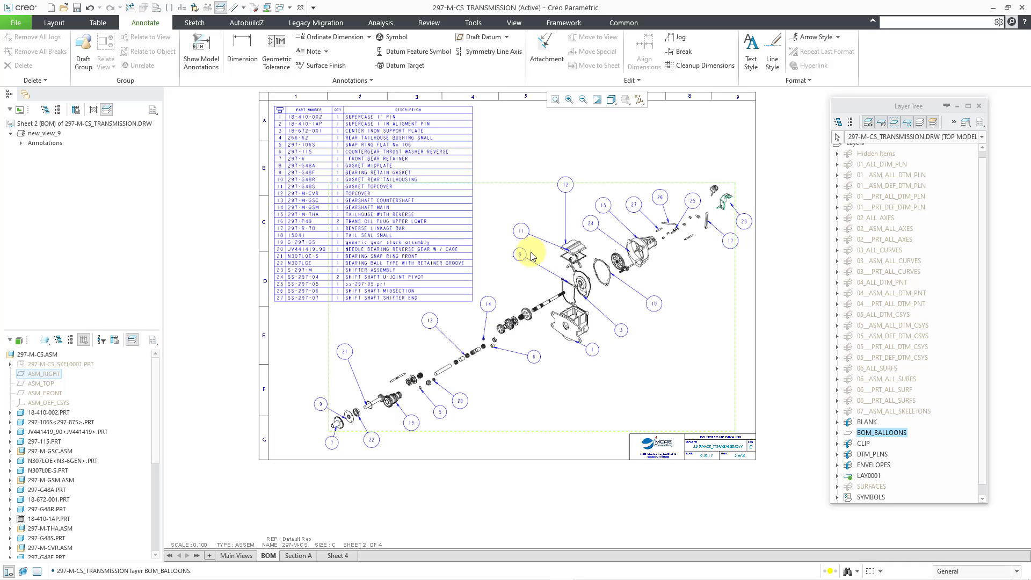
{"action": "left_click", "coordinate": [248, 557]}
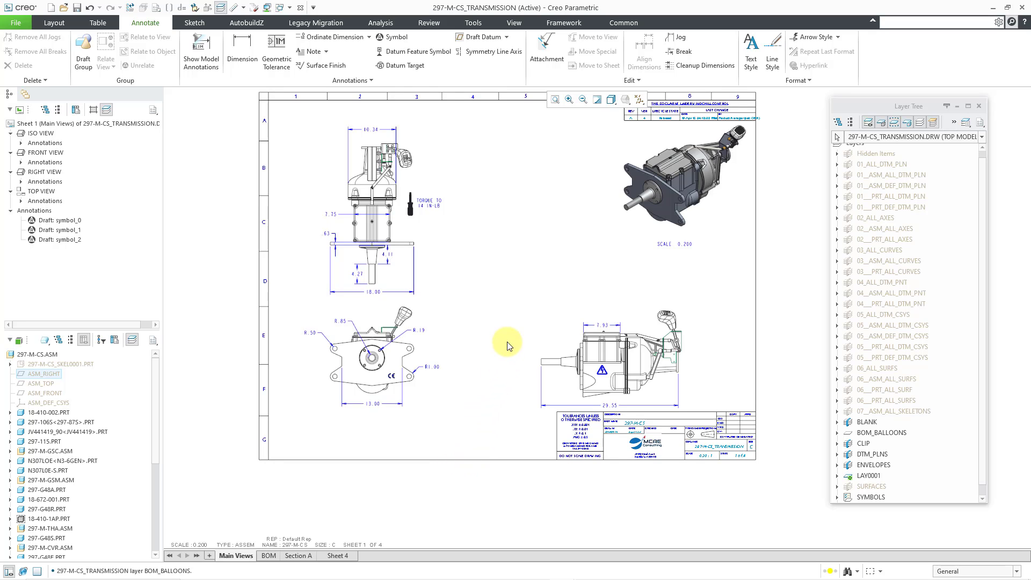
{"action": "mouse_move", "coordinate": [515, 321]}
{"action": "middle_mouse_down", "text": "ctrl"}
{"action": "mouse_move", "coordinate": [497, 391]}
{"action": "mouse_move", "coordinate": [491, 380]}
{"action": "mouse_move", "coordinate": [498, 398]}
{"action": "middle_mouse_up", "text": "ctrl"}
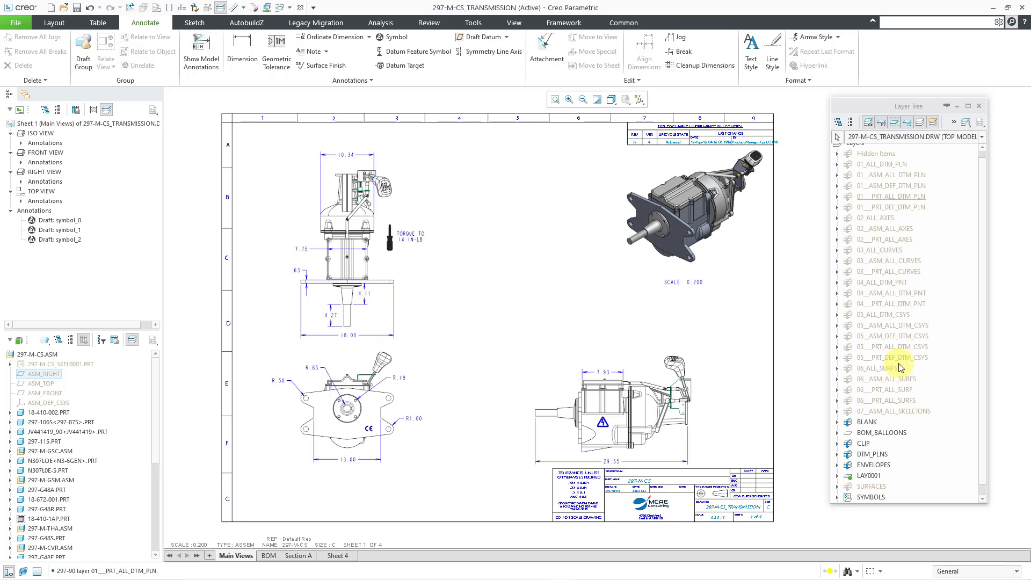
{"action": "left_click", "coordinate": [982, 137]}
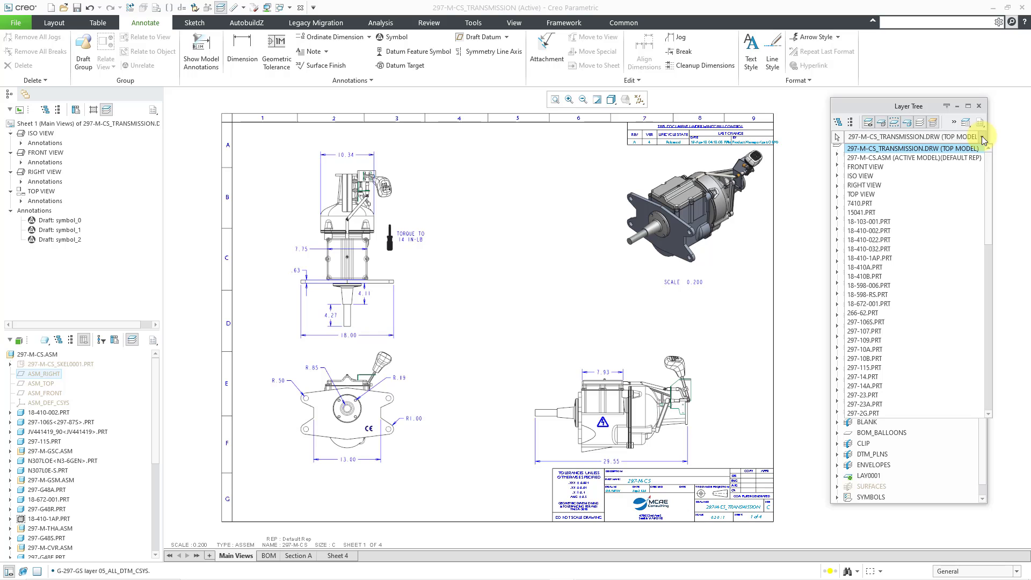
{"action": "scroll", "coordinate": [959, 246], "scroll_direction": "down", "scroll_amount": 6}
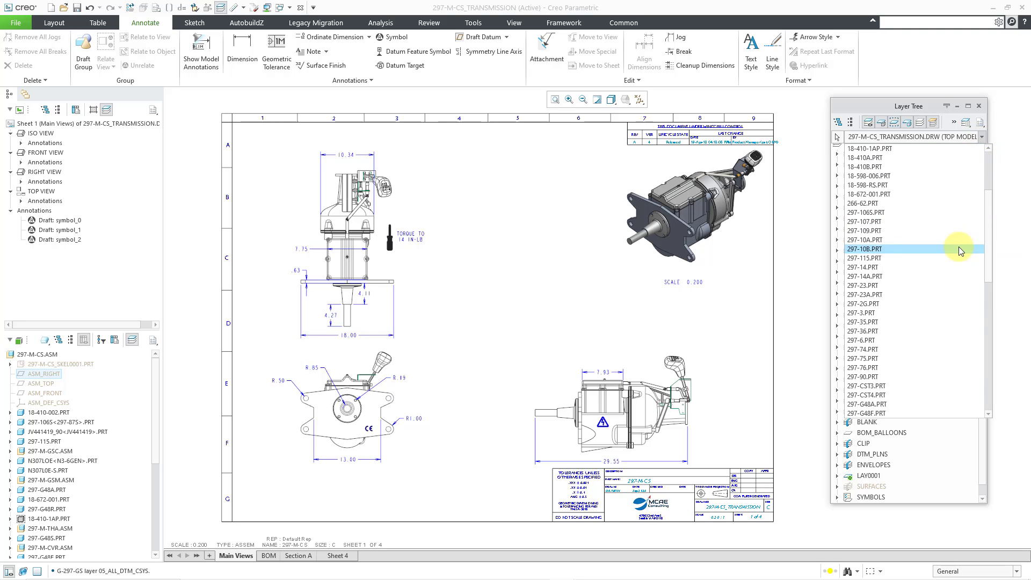
{"action": "scroll", "coordinate": [958, 247], "scroll_direction": "down", "scroll_amount": 12}
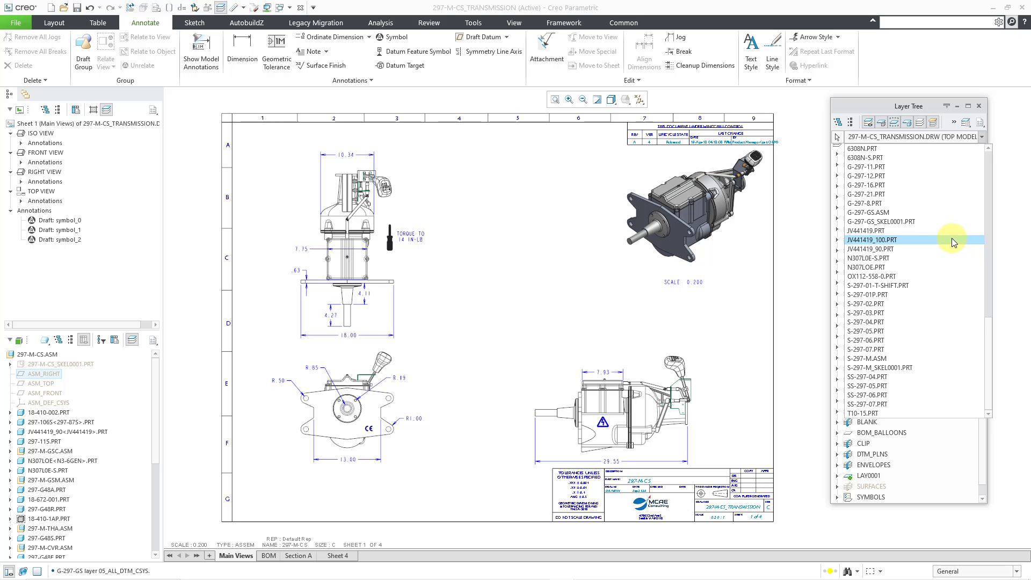
{"action": "scroll", "coordinate": [949, 247], "scroll_direction": "up", "scroll_amount": 15}
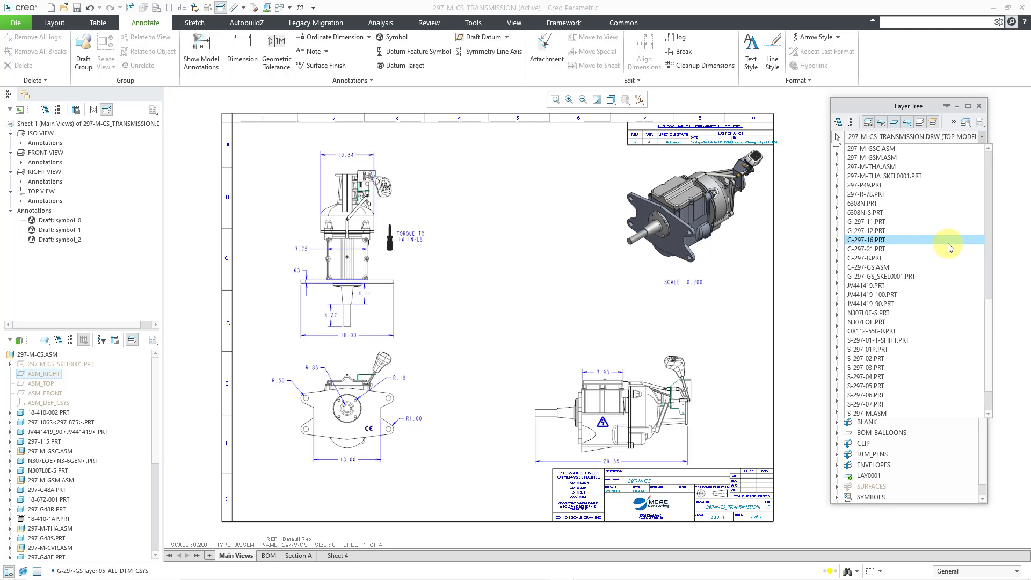
{"action": "scroll", "coordinate": [946, 249], "scroll_direction": "up", "scroll_amount": 3}
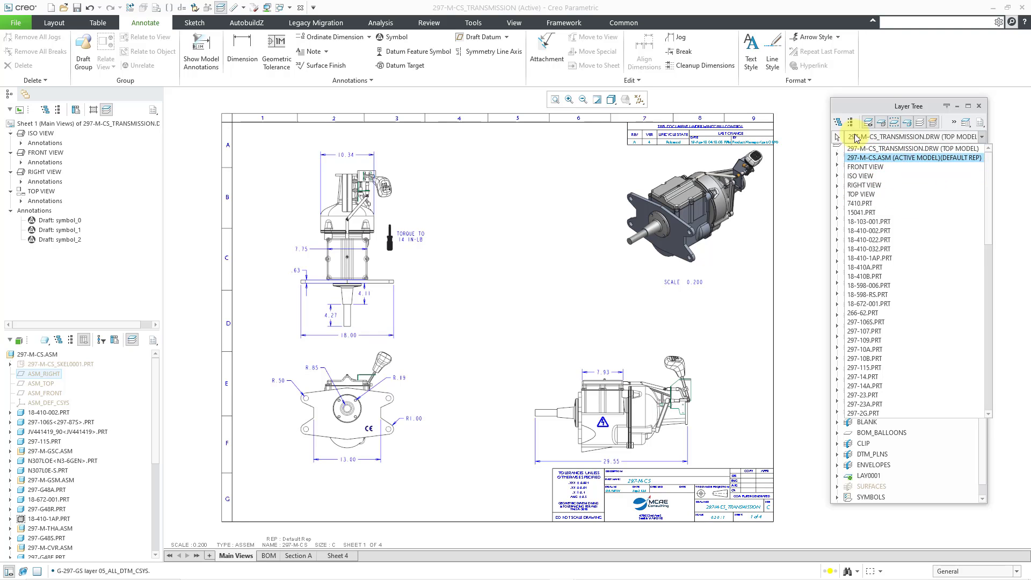
{"action": "left_click", "coordinate": [881, 149]}
Make the top view on the drawing the active layer object and turn on datum plane display
{"action": "left_click", "coordinate": [840, 138]}
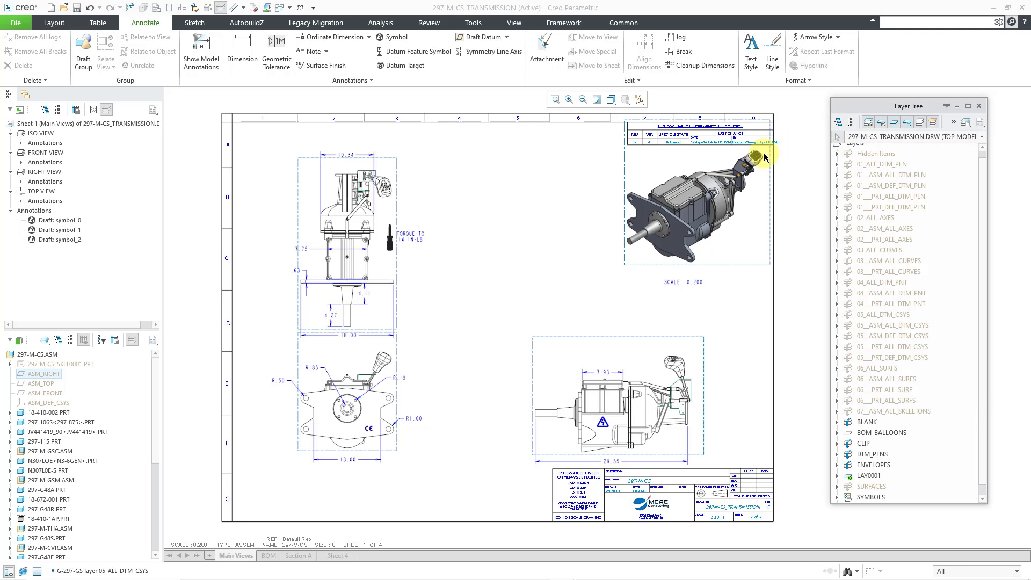
{"action": "left_click", "coordinate": [390, 210]}
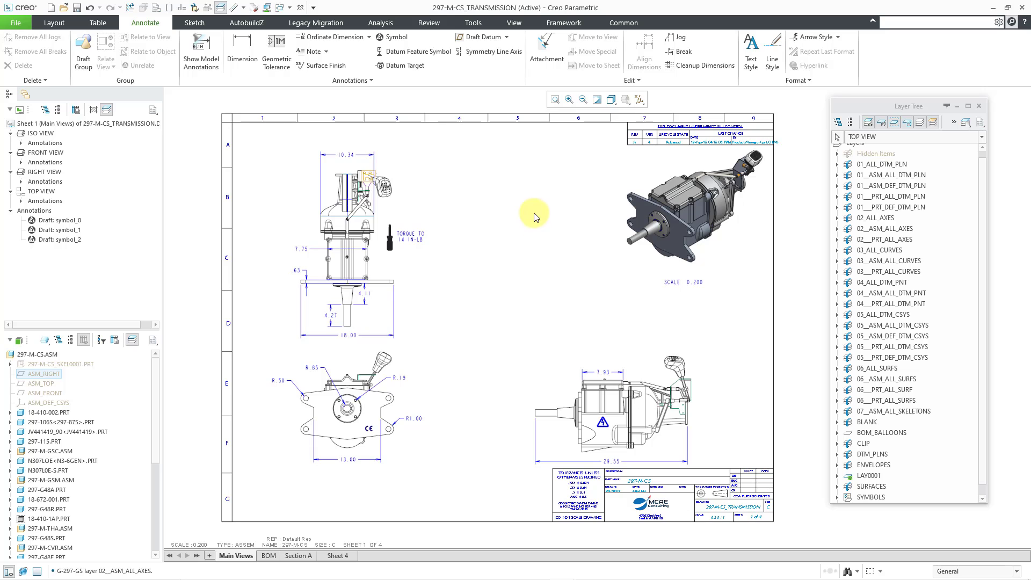
{"action": "left_click", "coordinate": [641, 100]}
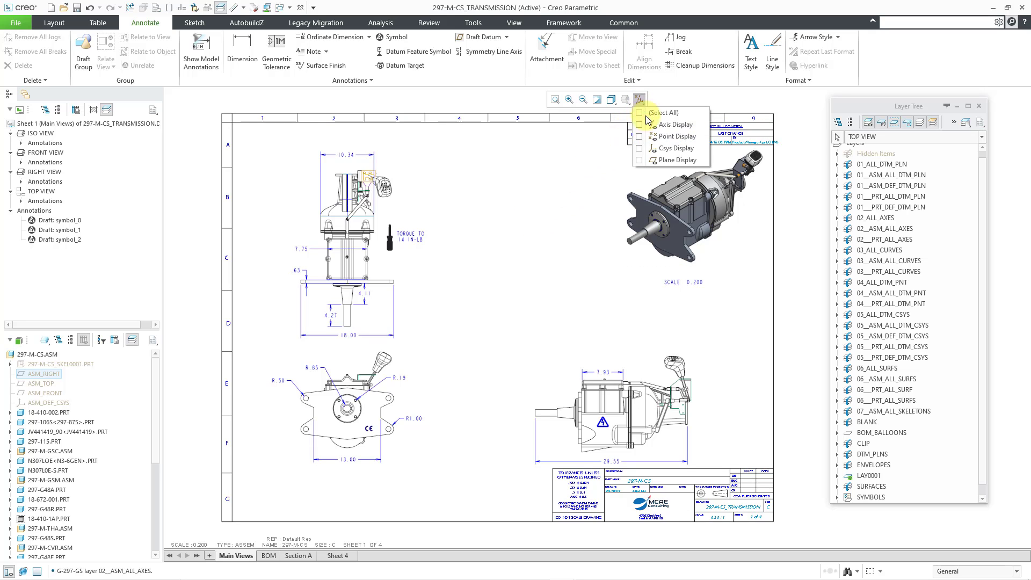
{"action": "left_click", "coordinate": [667, 160]}
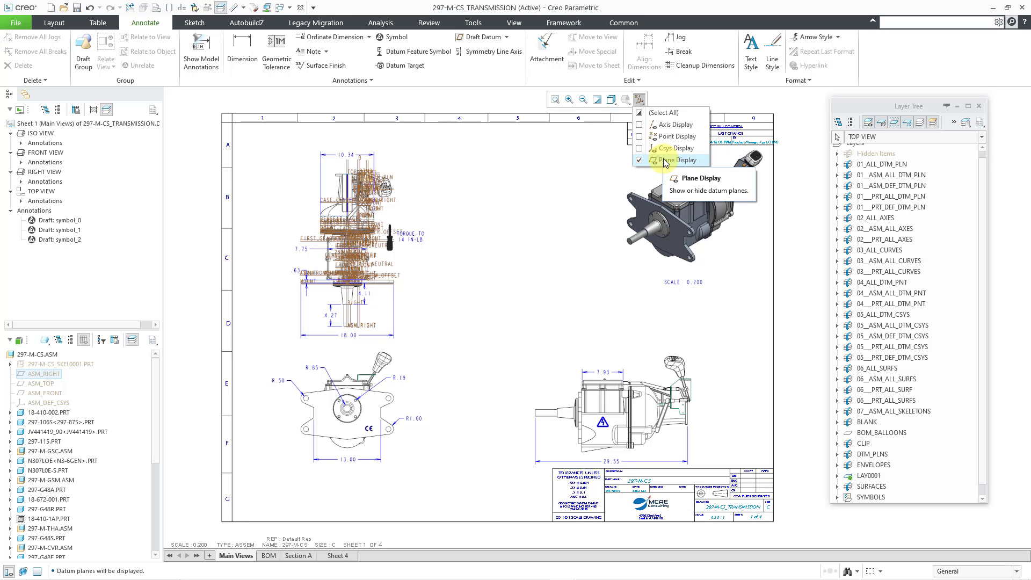
{"action": "left_click", "coordinate": [664, 161]}
{"action": "left_click", "coordinate": [681, 160]}
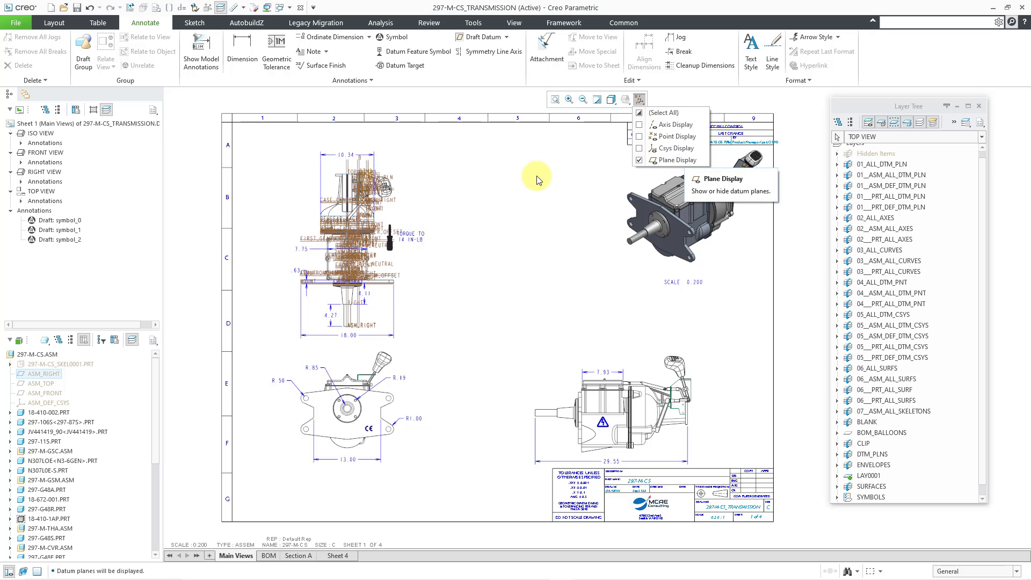
{"action": "left_click", "coordinate": [522, 179]}
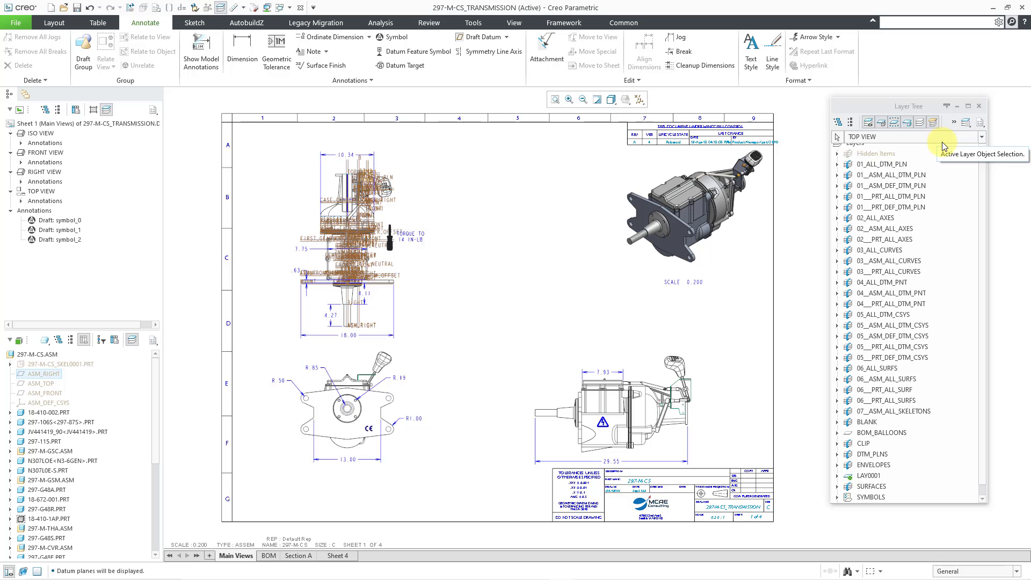
Make the top view's layer status dependent on the drawing's layer status, accepting the confirmation
{"action": "left_click", "coordinate": [970, 130]}
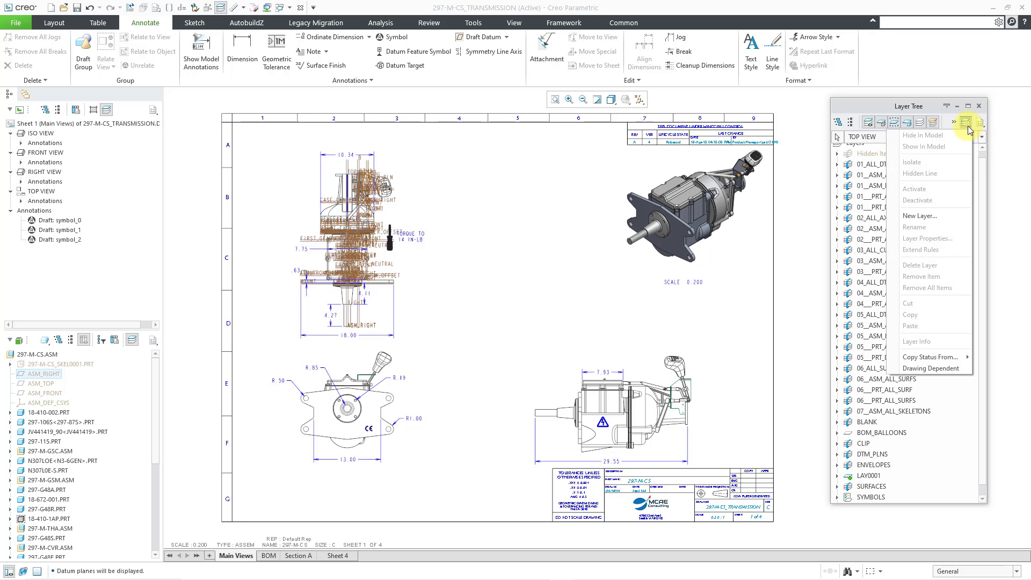
{"action": "left_click", "coordinate": [957, 369]}
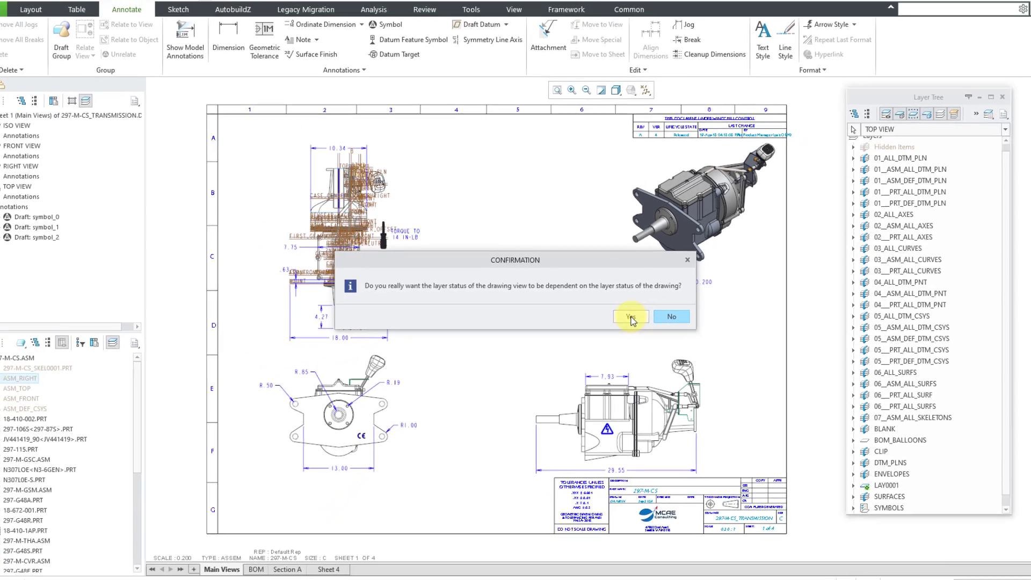
{"action": "left_click", "coordinate": [695, 334]}
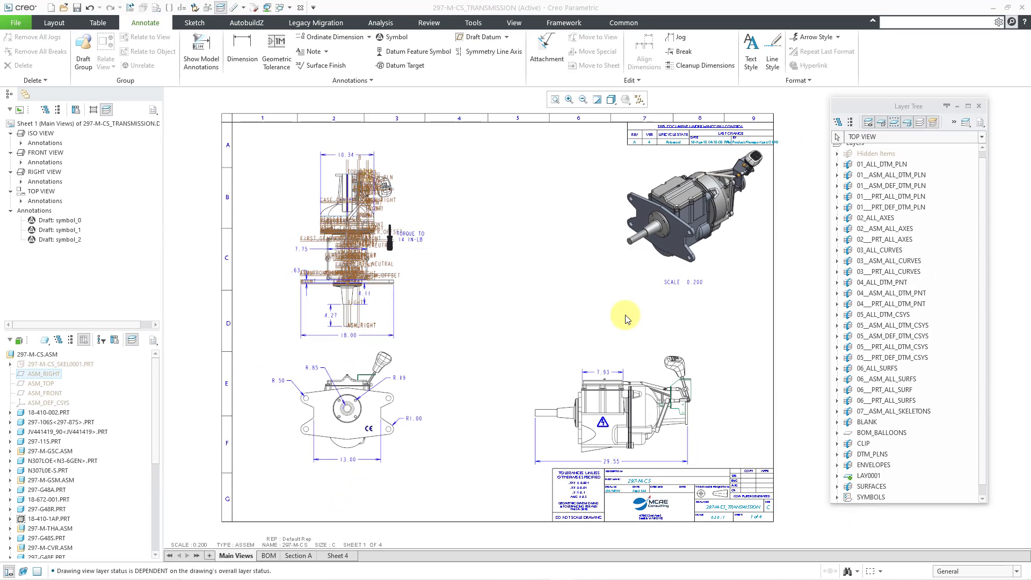